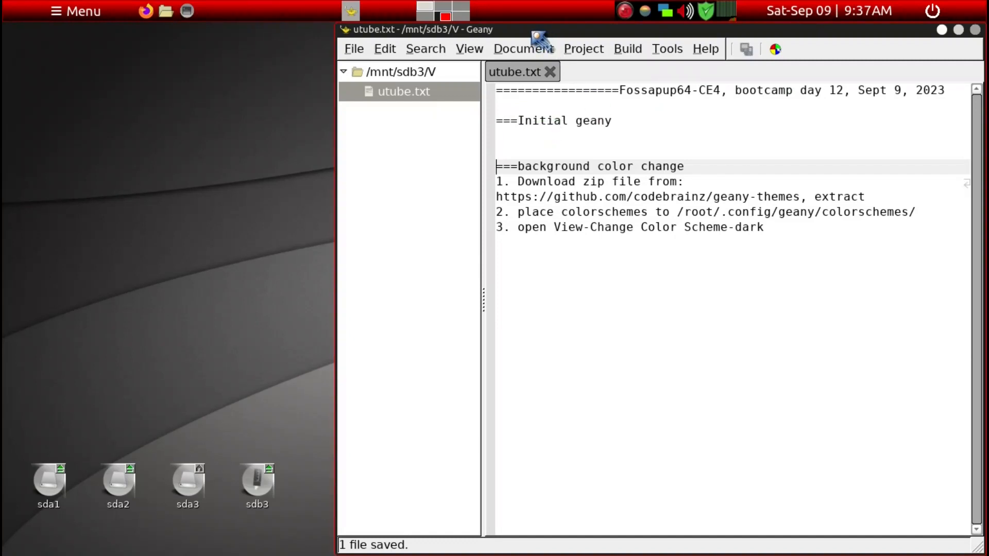
{"action": "left_click", "coordinate": [592, 90]}
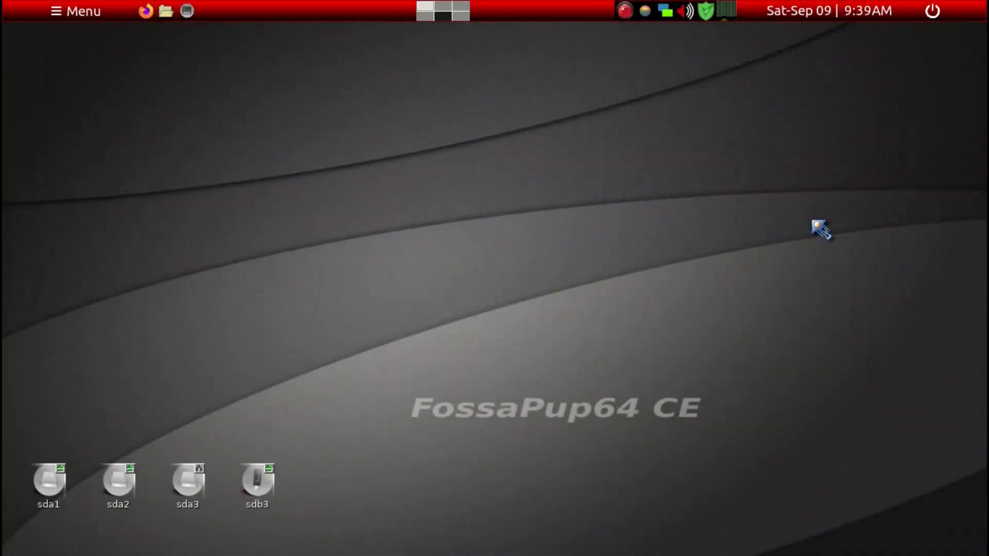
- Find Geany in the application launcher, start it and move its window toward the middle of the desktop
{"action": "key", "text": "alt+F2"}
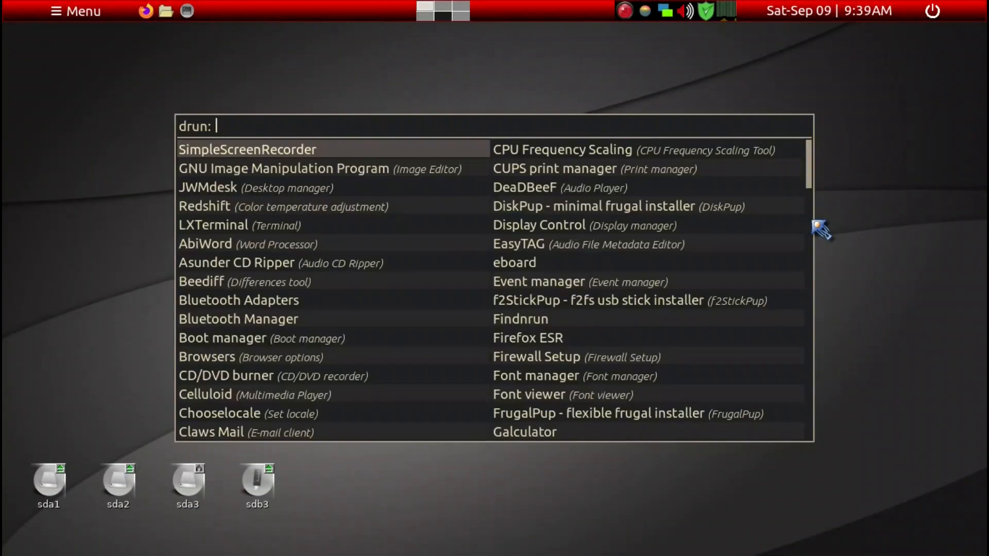
{"action": "type", "text": "gea"}
{"action": "key", "text": "Return"}
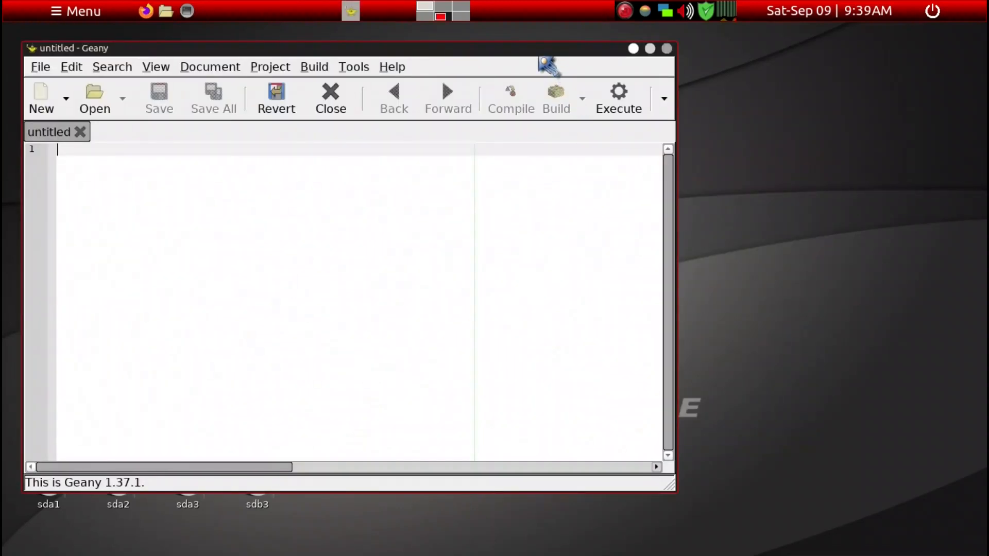
{"action": "left_click_drag", "start_coordinate": [538, 53], "coordinate": [608, 36]}
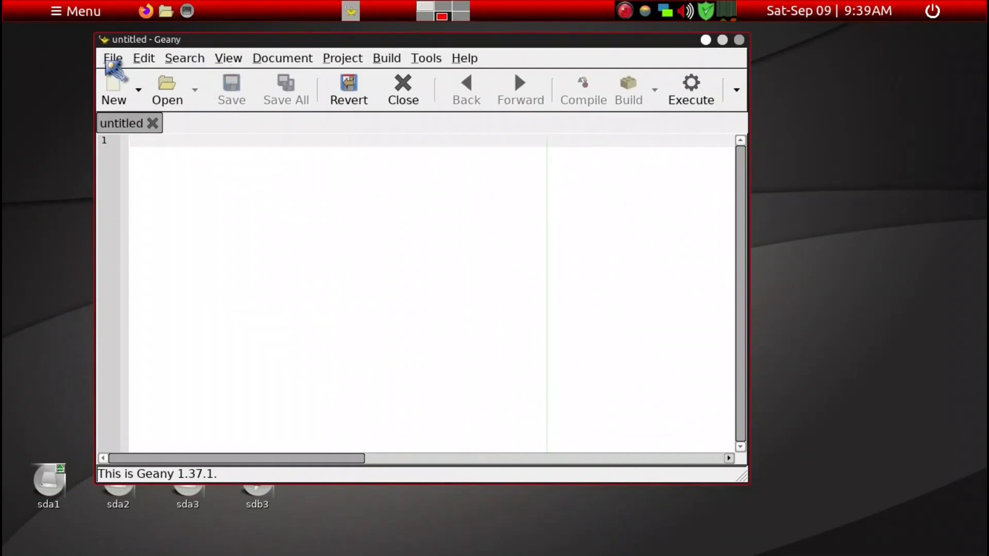
- Open the Geany preferences and turn off the sidebar's symbol list in the interface settings
{"action": "left_click", "coordinate": [143, 61]}
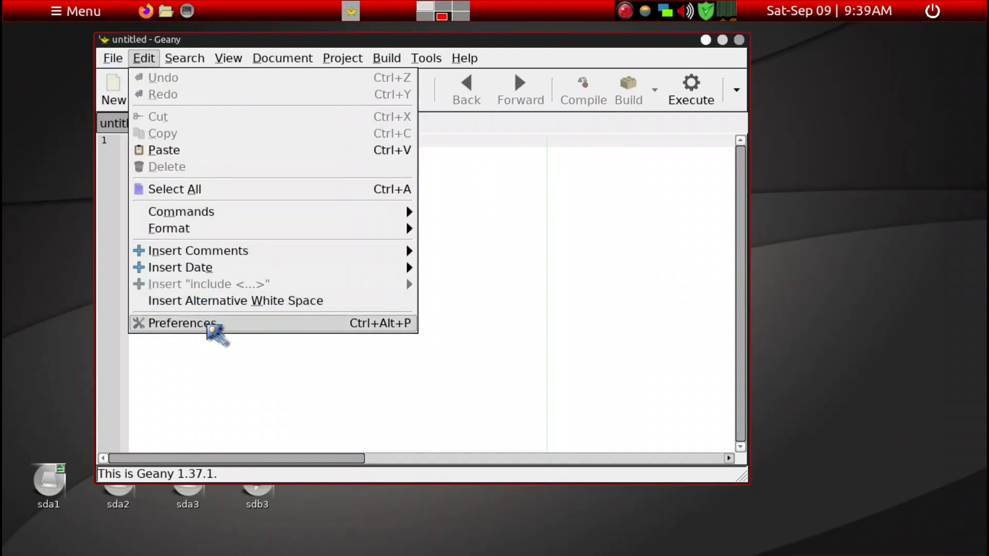
{"action": "left_click", "coordinate": [208, 324]}
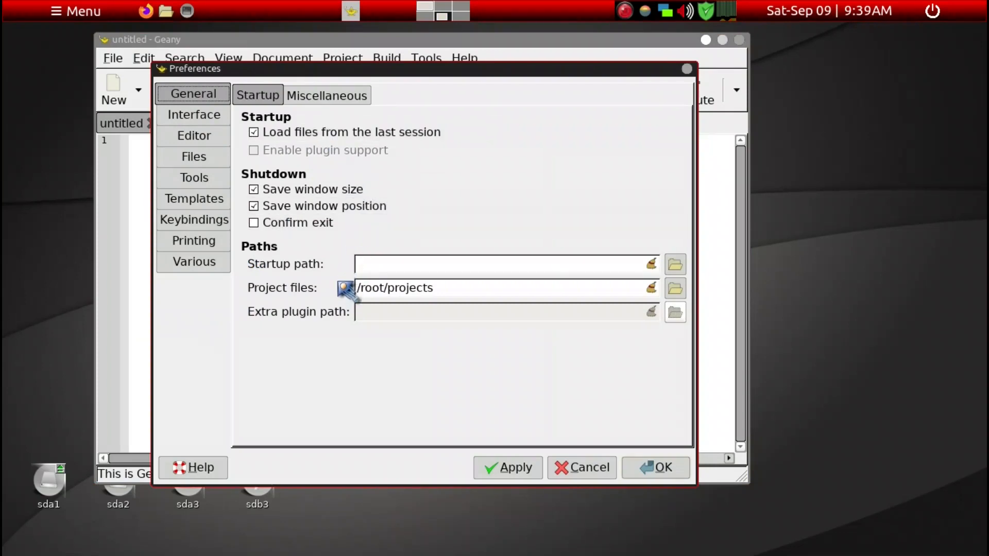
{"action": "left_click", "coordinate": [309, 96]}
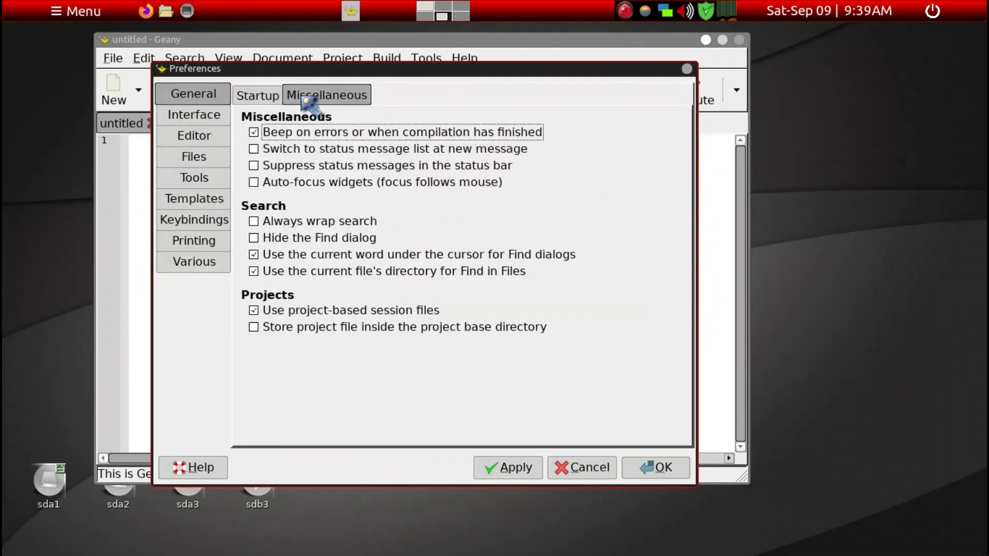
{"action": "left_click", "coordinate": [216, 118]}
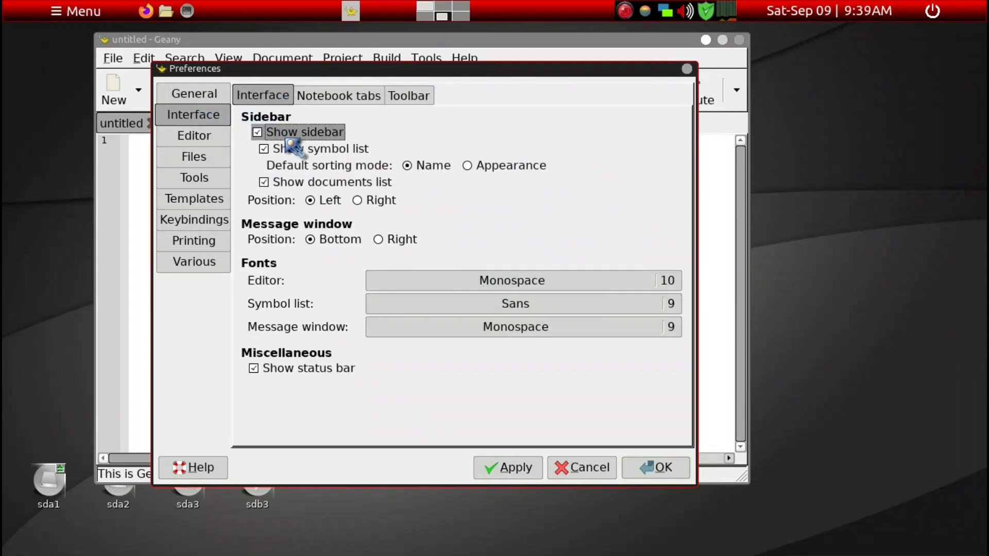
{"action": "left_click", "coordinate": [294, 135]}
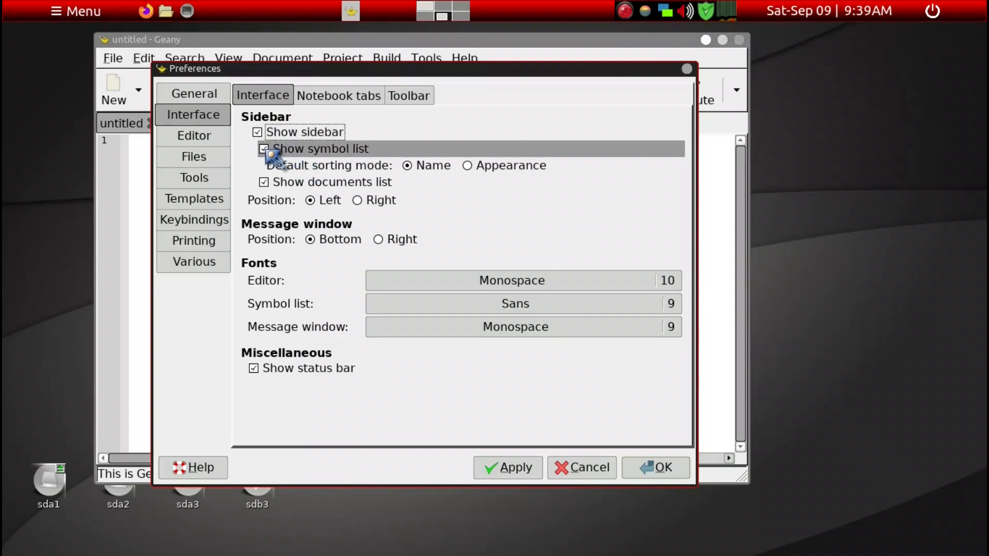
{"action": "left_click_drag", "start_coordinate": [269, 69], "coordinate": [425, 62]}
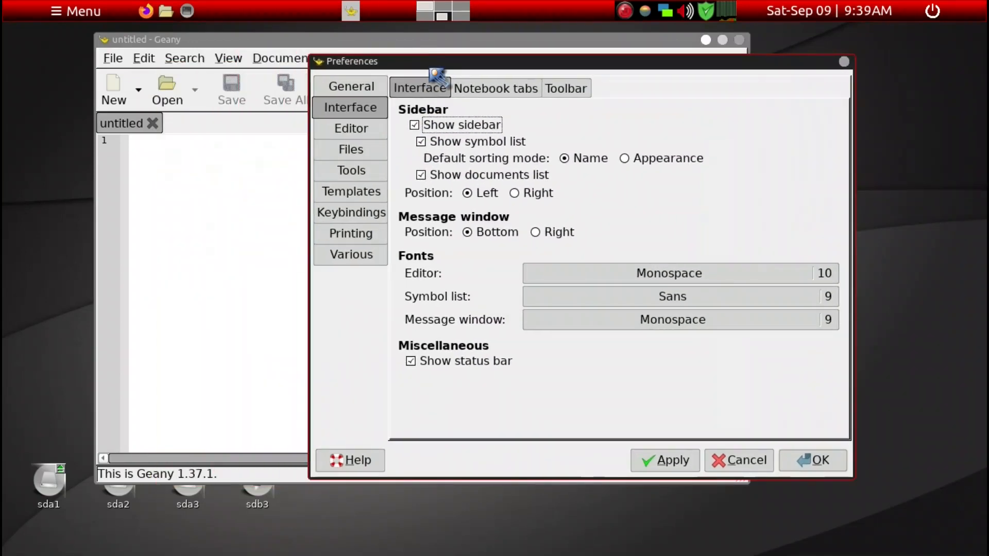
{"action": "left_click", "coordinate": [420, 141]}
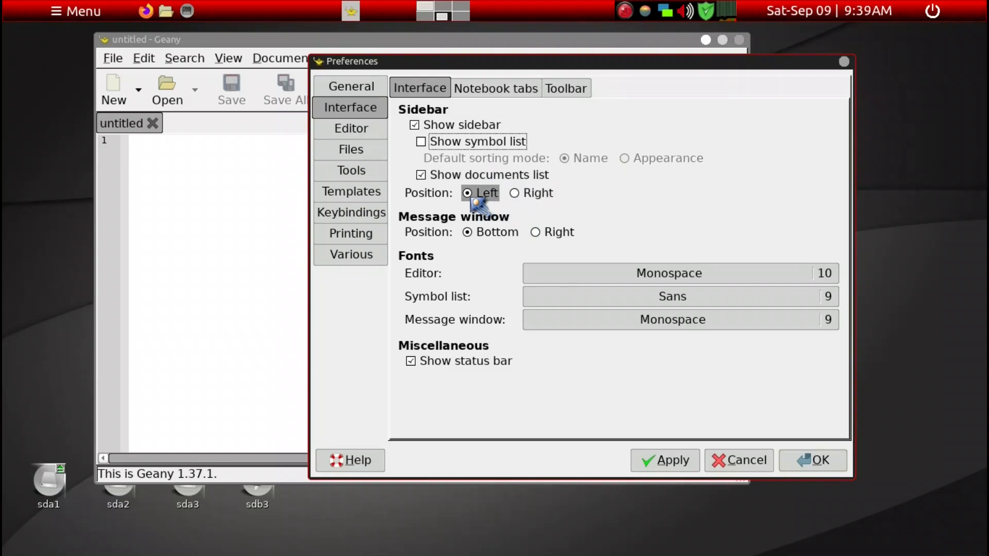
- Set the editor font size to 12
{"action": "left_click", "coordinate": [635, 274]}
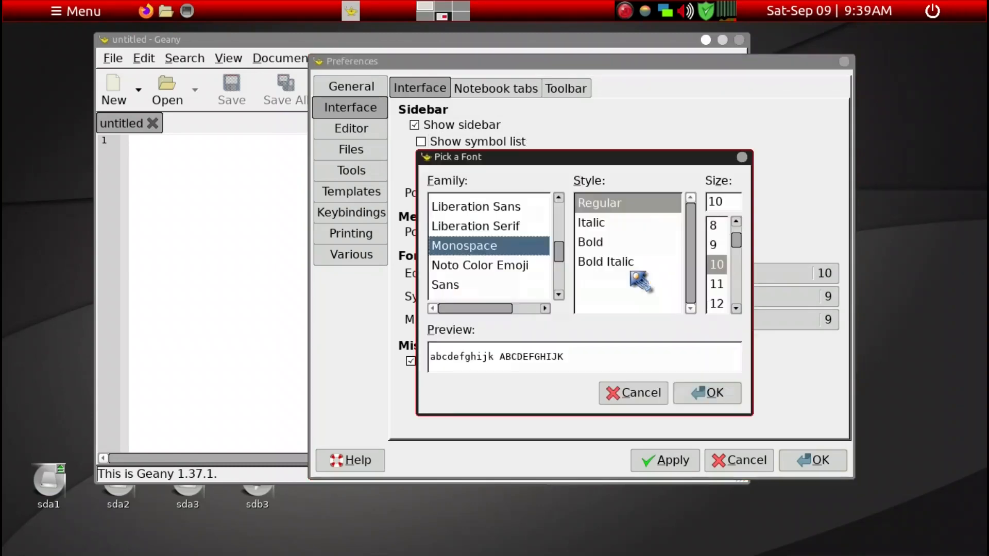
{"action": "left_click", "coordinate": [717, 305]}
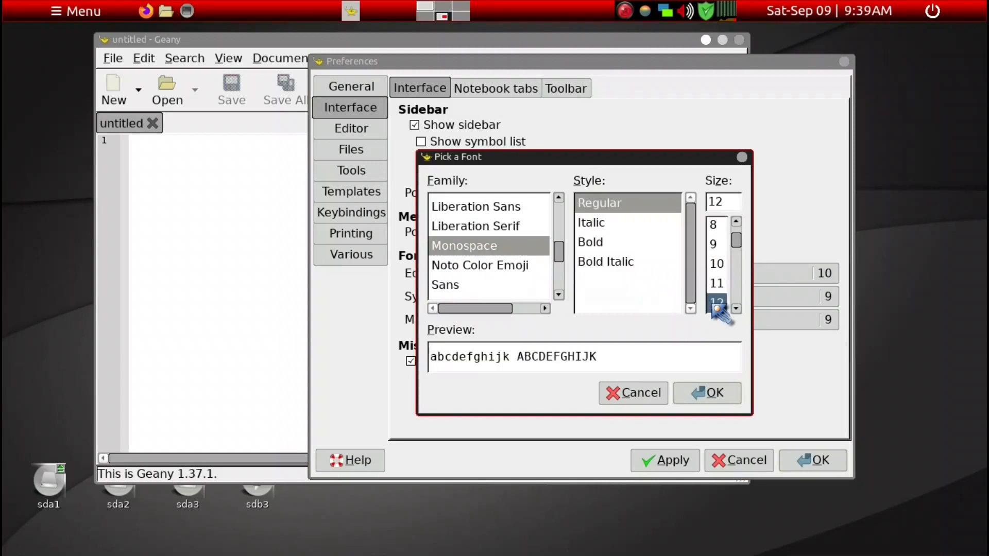
{"action": "left_click", "coordinate": [707, 393]}
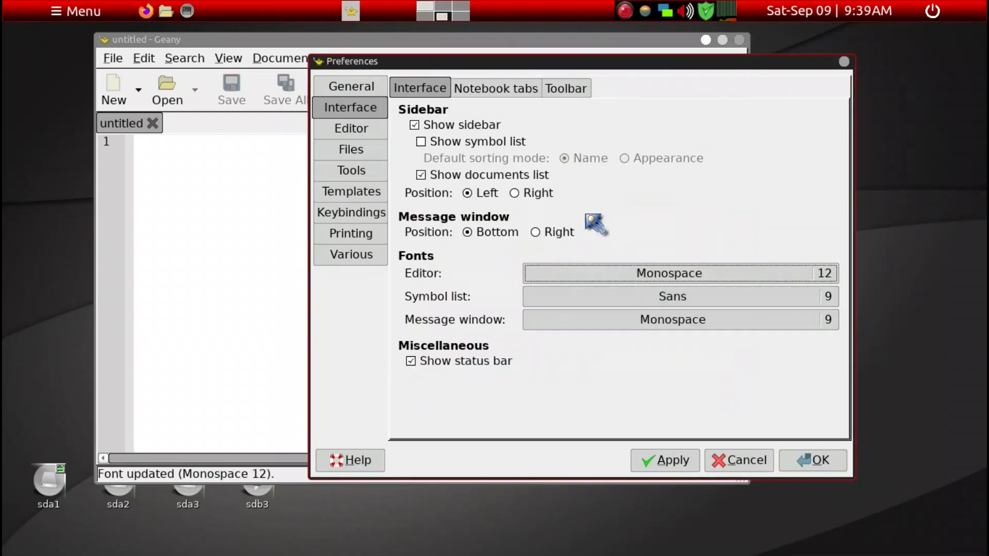
- Enable appending the toolbar to the menu in the toolbar preferences
{"action": "left_click_drag", "start_coordinate": [551, 66], "coordinate": [663, 55]}
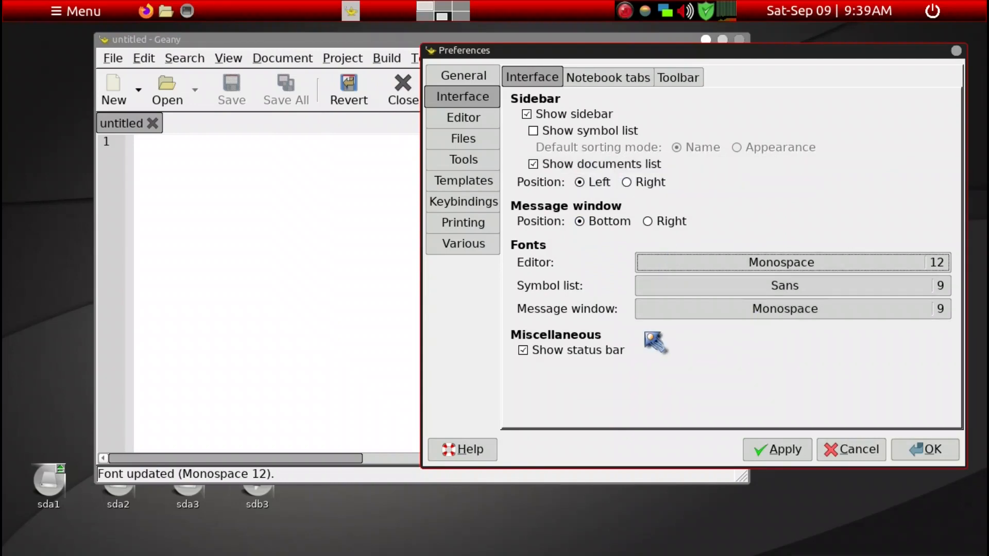
{"action": "left_click", "coordinate": [598, 86]}
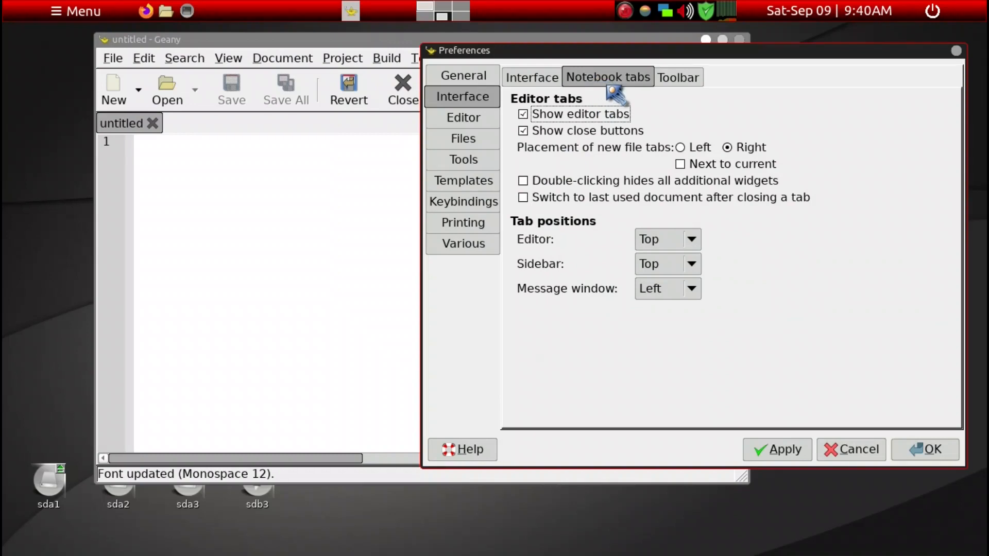
{"action": "left_click", "coordinate": [676, 80]}
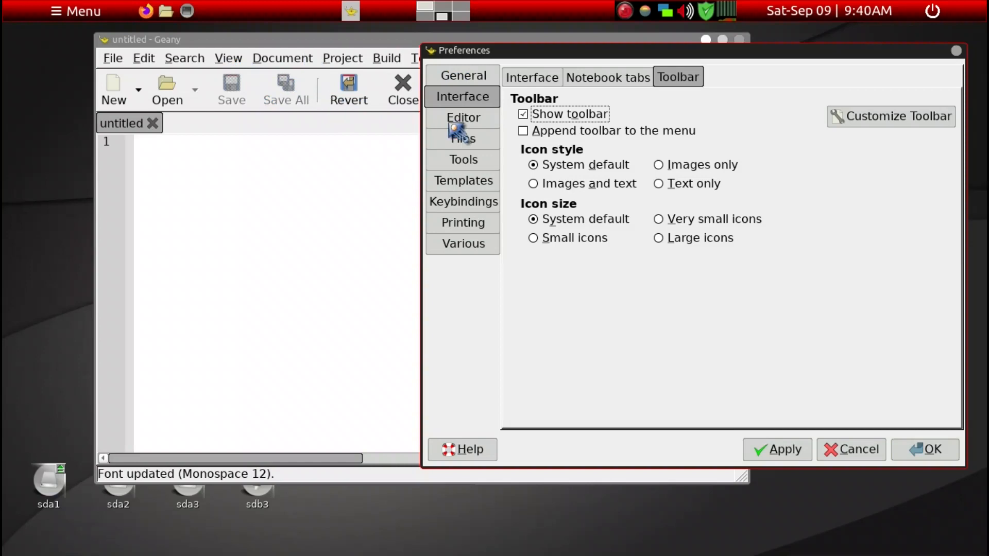
{"action": "left_click", "coordinate": [528, 136]}
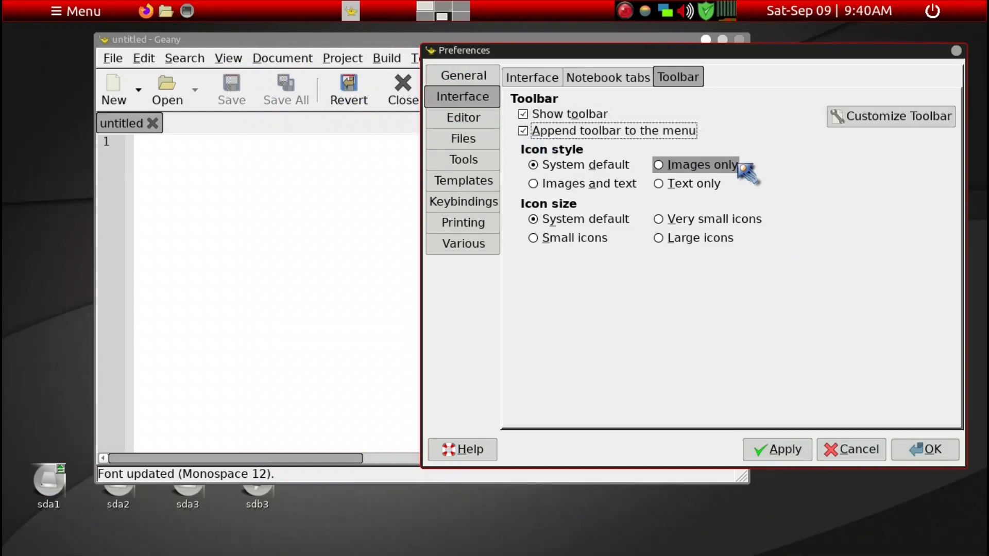
- Start customizing the toolbar and remove New, Open and Save from its displayed items
{"action": "left_click", "coordinate": [866, 124]}
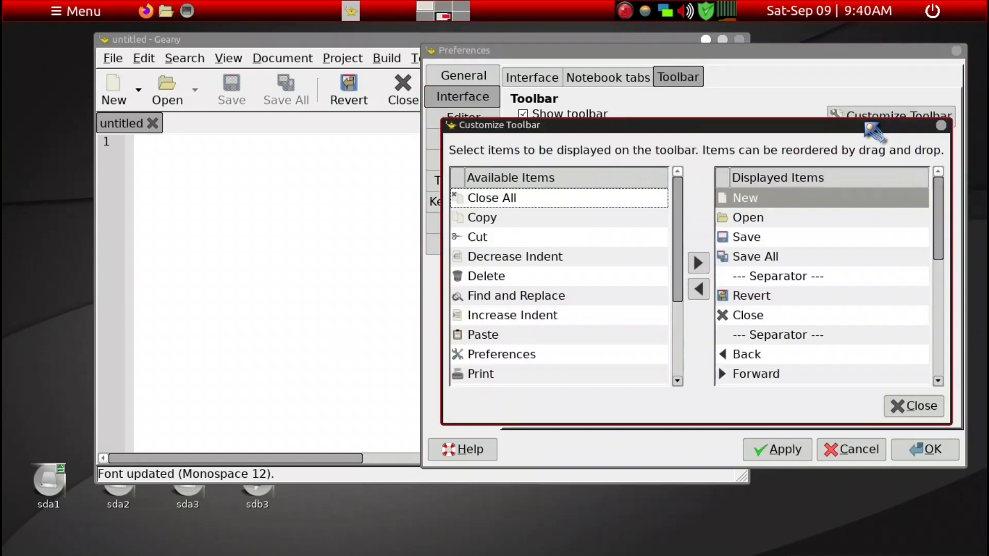
{"action": "left_click", "coordinate": [742, 205]}
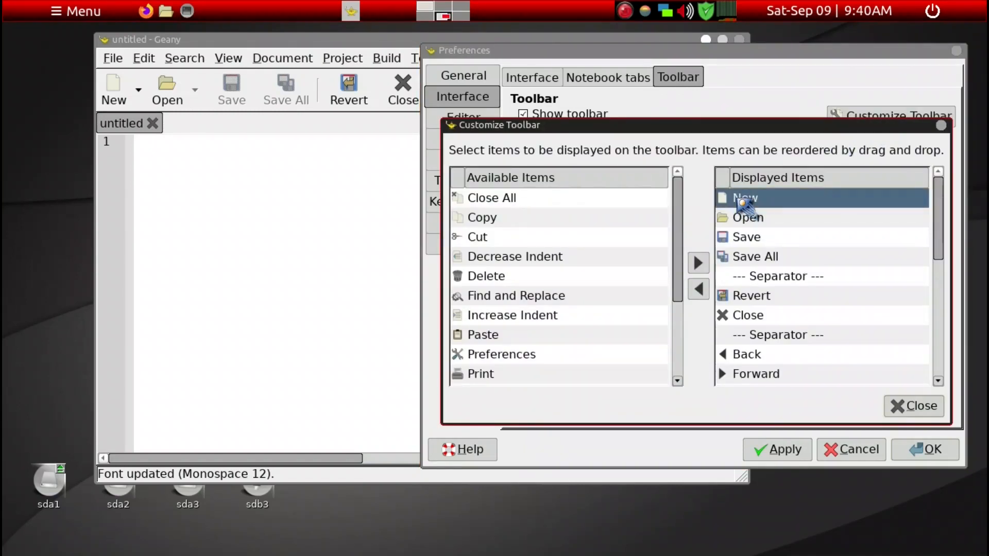
{"action": "left_click", "coordinate": [699, 290]}
{"action": "left_click", "coordinate": [699, 290]}
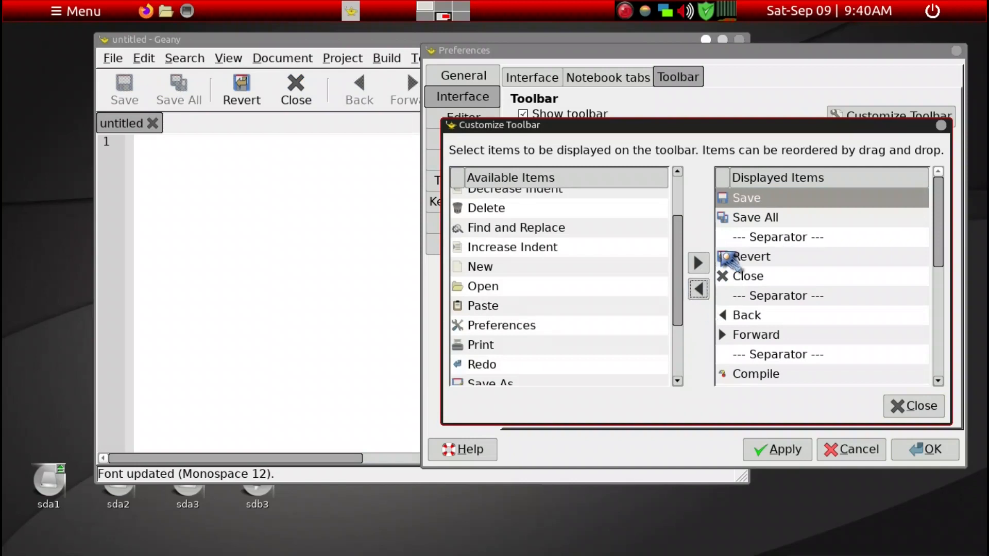
{"action": "left_click", "coordinate": [700, 290]}
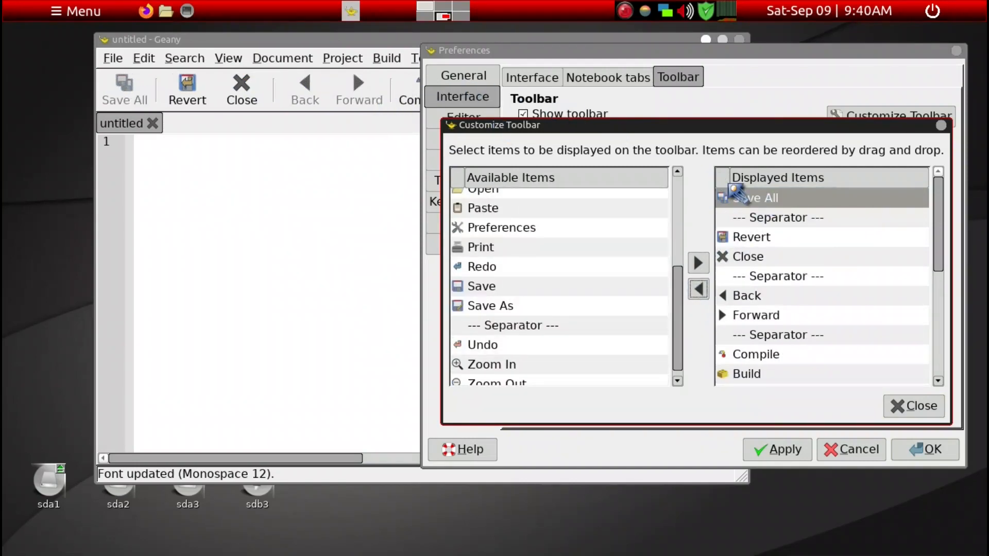
- Remove the separator below Save All, Revert and Close from the displayed toolbar items
{"action": "left_click", "coordinate": [778, 220]}
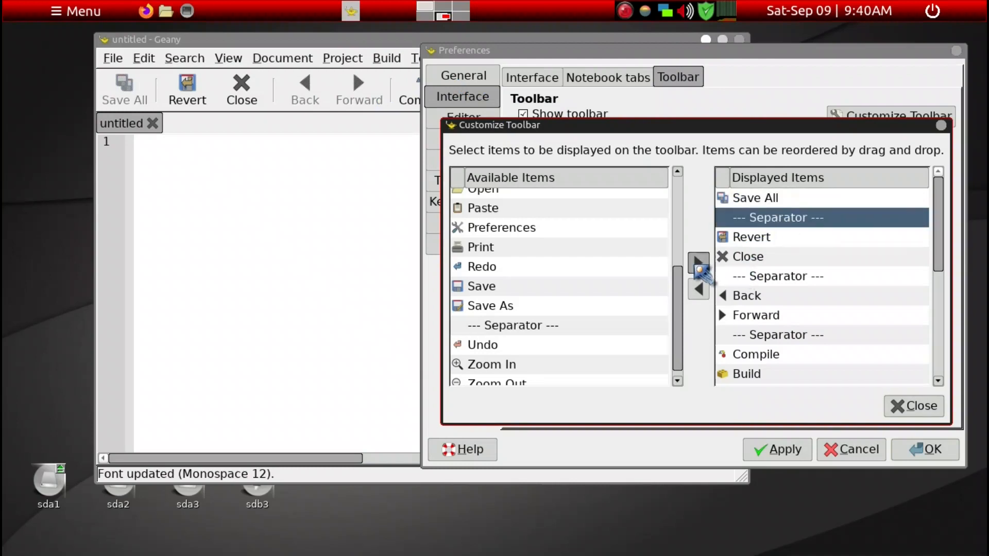
{"action": "left_click", "coordinate": [699, 288]}
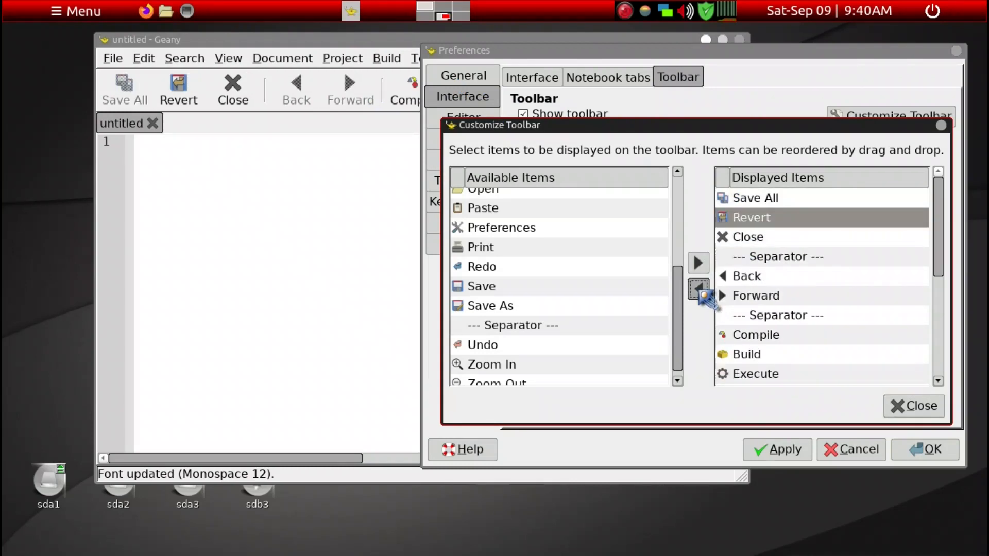
{"action": "left_click", "coordinate": [698, 289]}
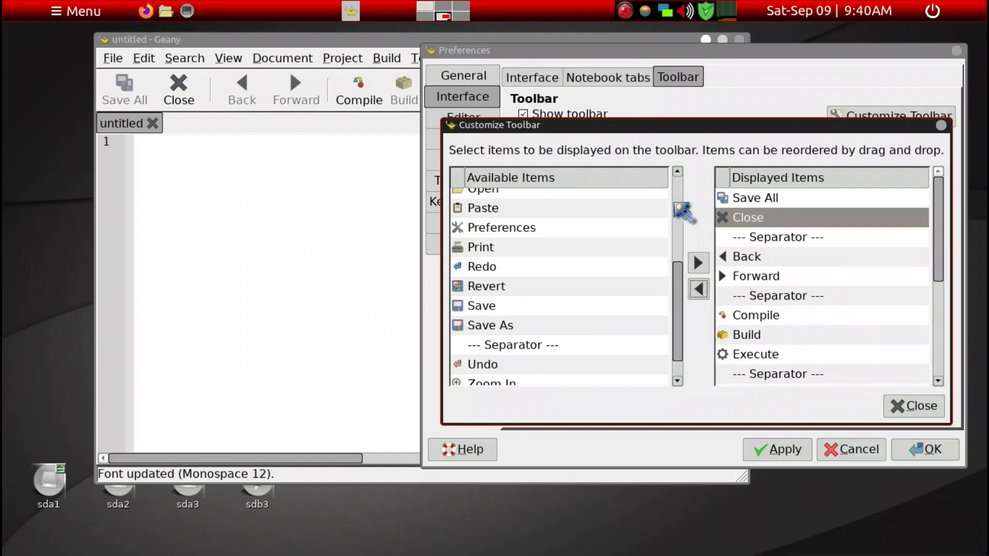
{"action": "left_click", "coordinate": [699, 289]}
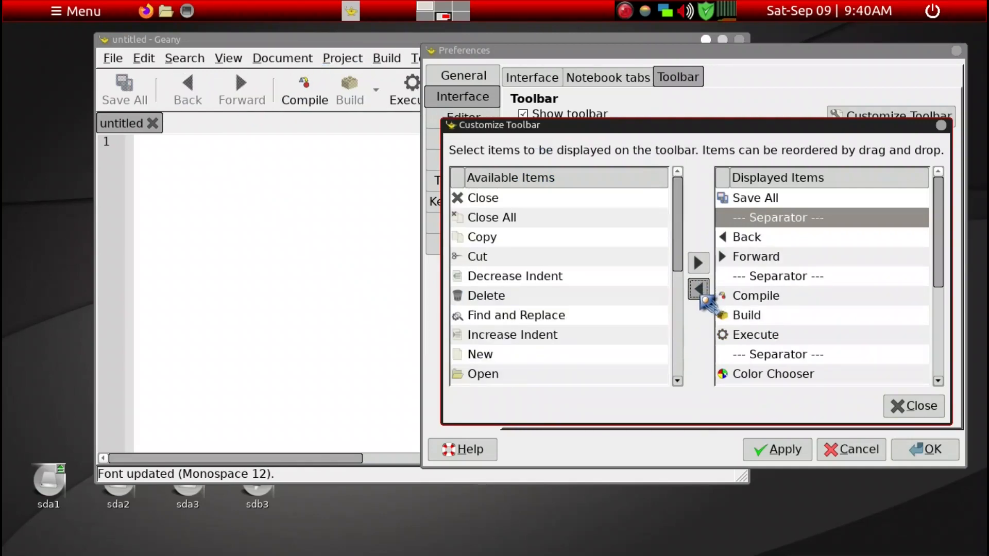
- Remove Back, Forward, Compile, Build, Execute and the separators around Back and Forward from the displayed toolbar items
{"action": "left_click", "coordinate": [699, 289]}
{"action": "left_click", "coordinate": [699, 289]}
{"action": "left_click", "coordinate": [699, 289]}
{"action": "left_click", "coordinate": [699, 289]}
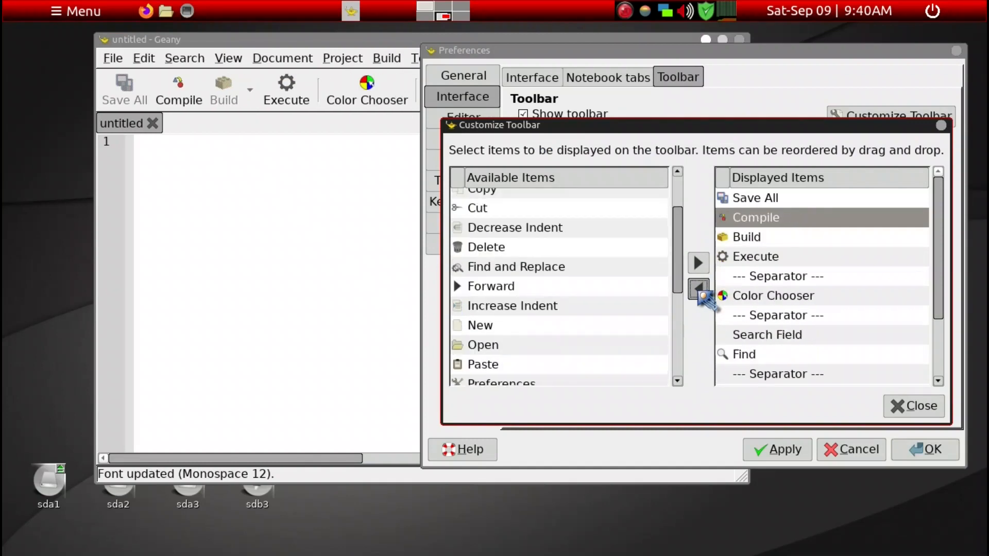
{"action": "left_click", "coordinate": [699, 290]}
{"action": "left_click", "coordinate": [700, 291]}
{"action": "left_click", "coordinate": [699, 290]}
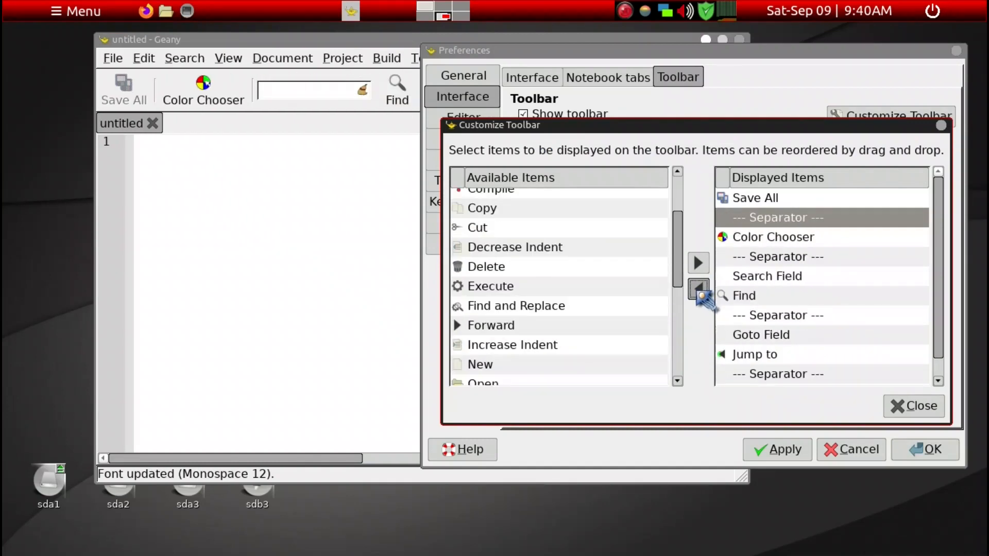
- Remove everything below Color Chooser from the toolbar: Search Field, Find, Goto Field, Jump to, Quit and their separators, and finish customizing
{"action": "left_click", "coordinate": [752, 239]}
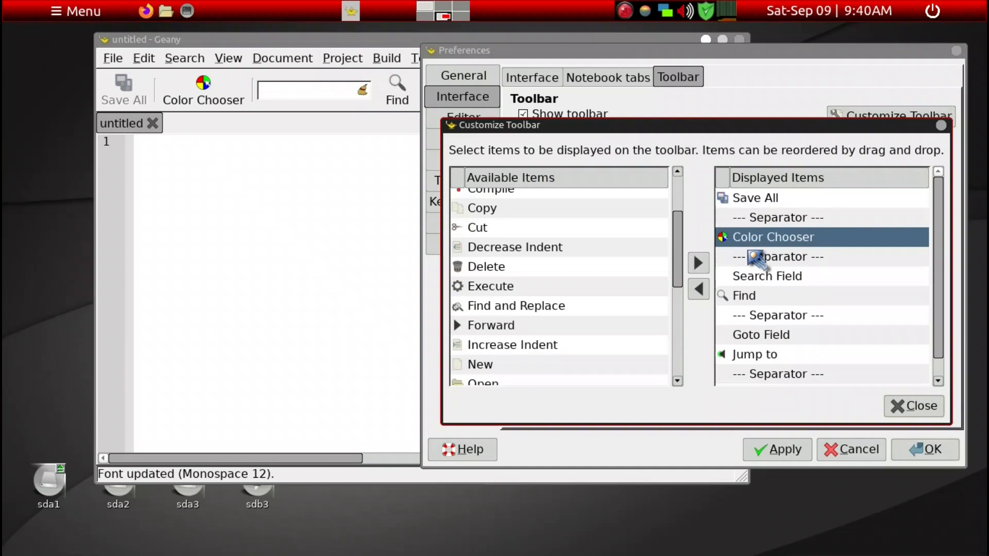
{"action": "left_click", "coordinate": [751, 257]}
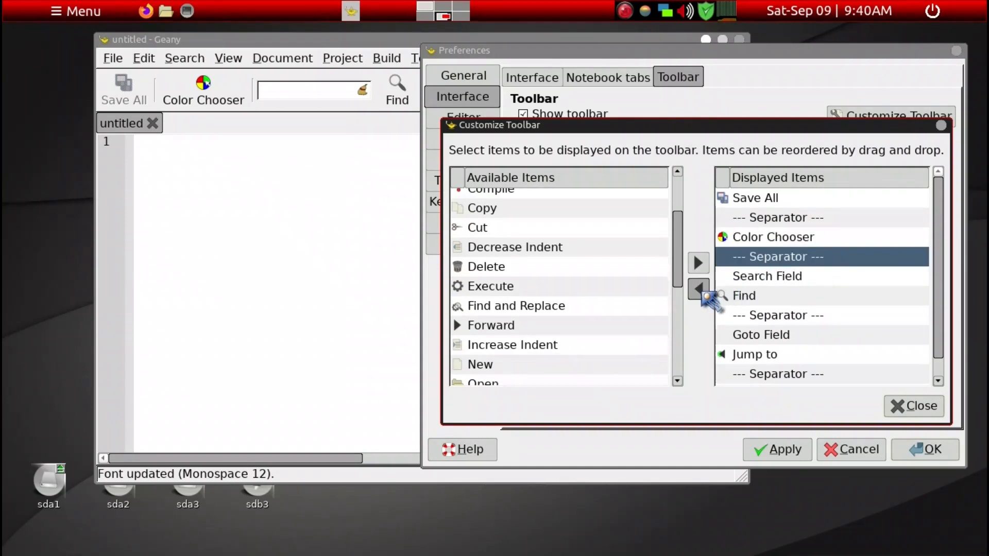
{"action": "left_click", "coordinate": [701, 292]}
{"action": "left_click", "coordinate": [701, 291]}
{"action": "left_click", "coordinate": [700, 291]}
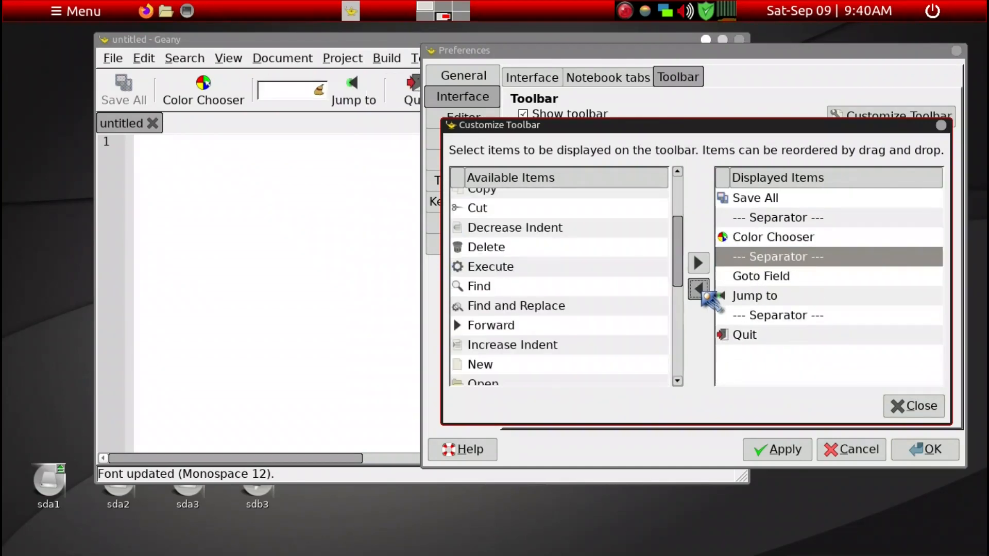
{"action": "left_click", "coordinate": [700, 291]}
{"action": "left_click", "coordinate": [700, 292]}
{"action": "left_click", "coordinate": [700, 292]}
{"action": "left_click", "coordinate": [701, 291]}
{"action": "left_click", "coordinate": [700, 291]}
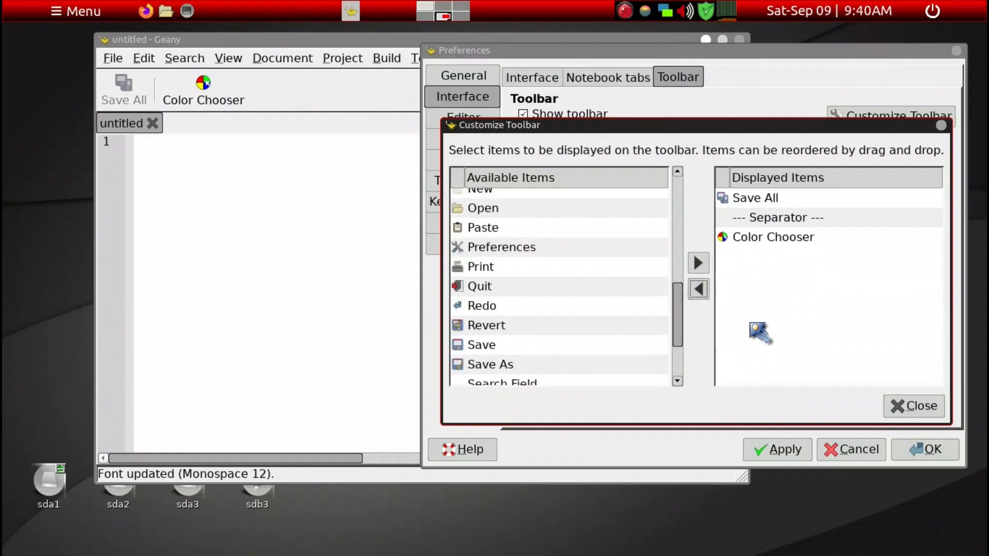
{"action": "left_click", "coordinate": [910, 405]}
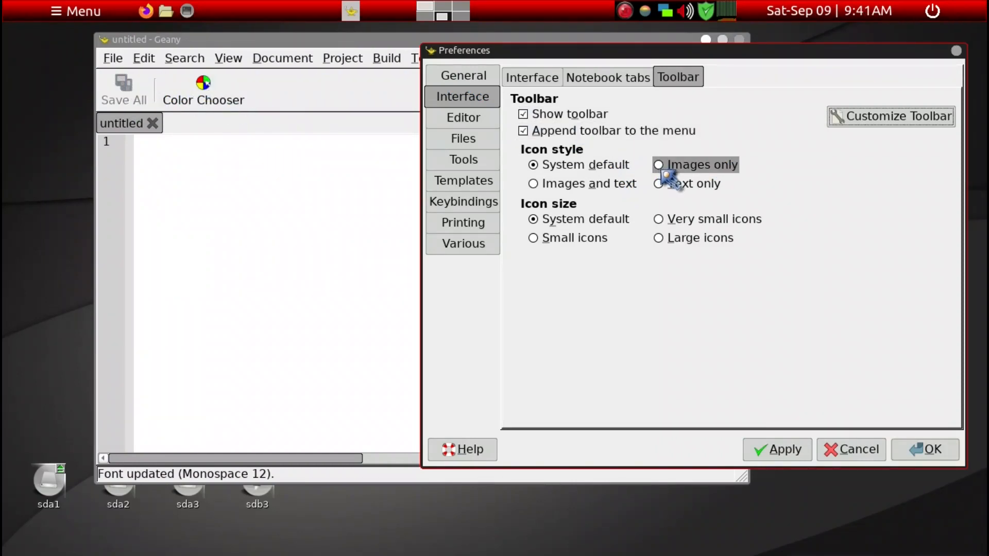
- Set the toolbar icon style to Images only and the icon size to Small icons
{"action": "left_click", "coordinate": [664, 170]}
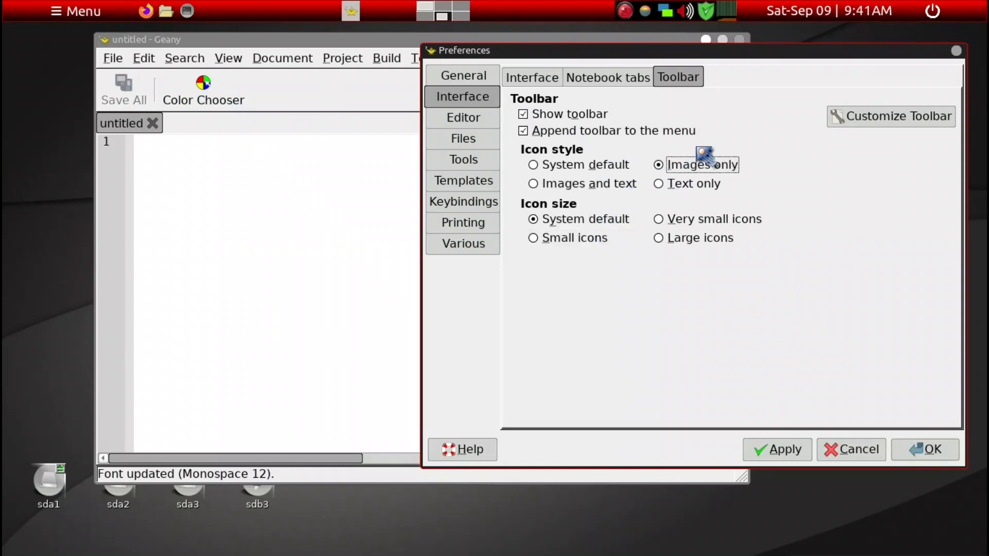
{"action": "left_click", "coordinate": [600, 245]}
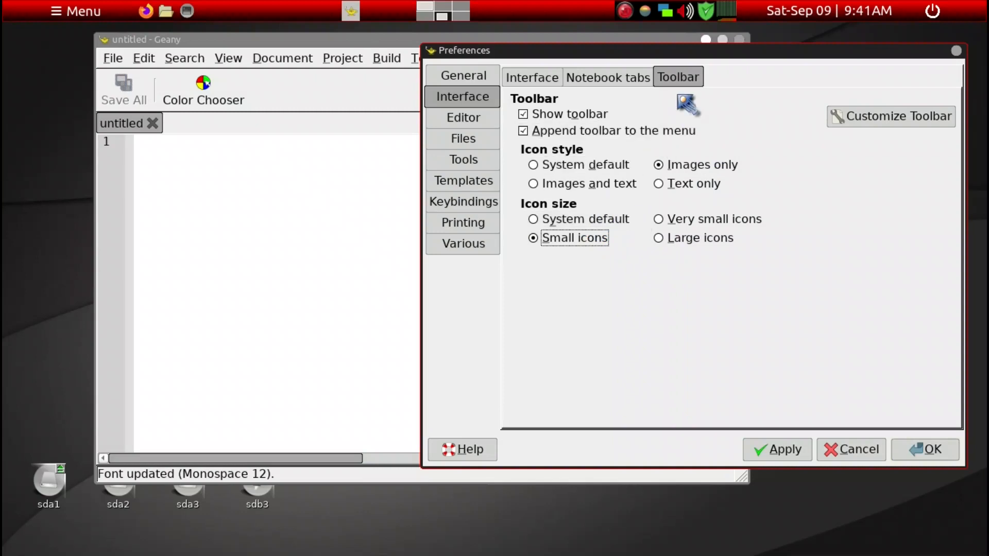
- Enable line wrapping in the editor feature preferences
{"action": "left_click", "coordinate": [478, 119]}
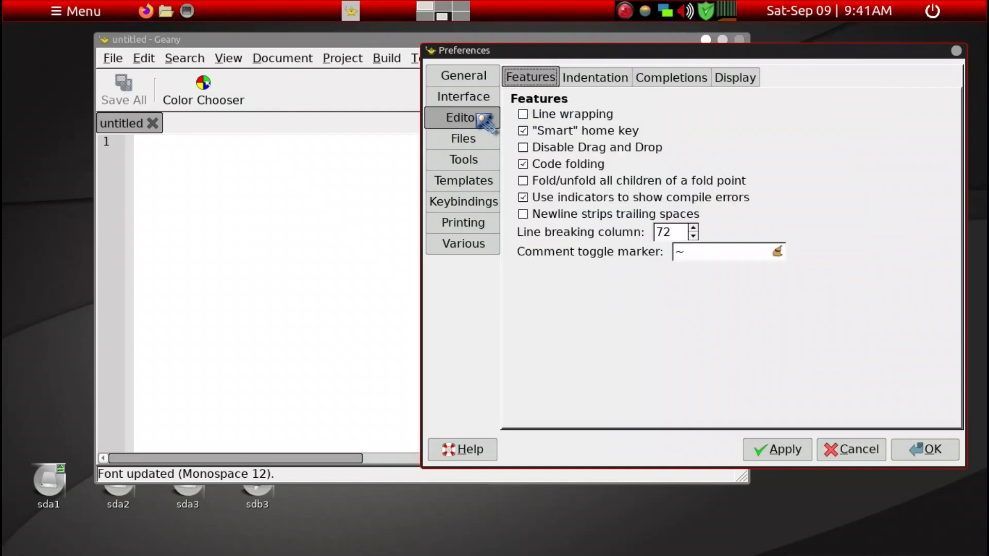
{"action": "left_click", "coordinate": [523, 115]}
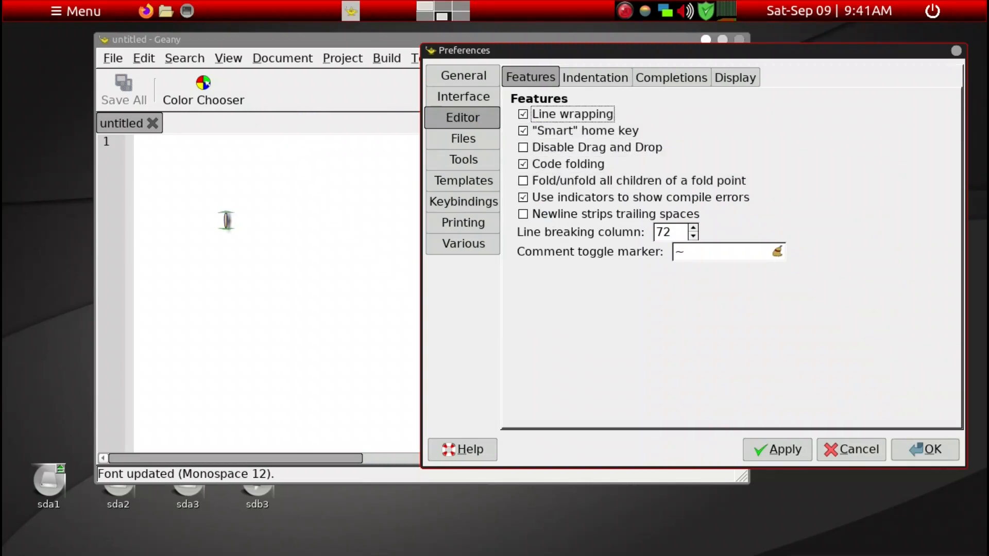
{"action": "left_click", "coordinate": [213, 180]}
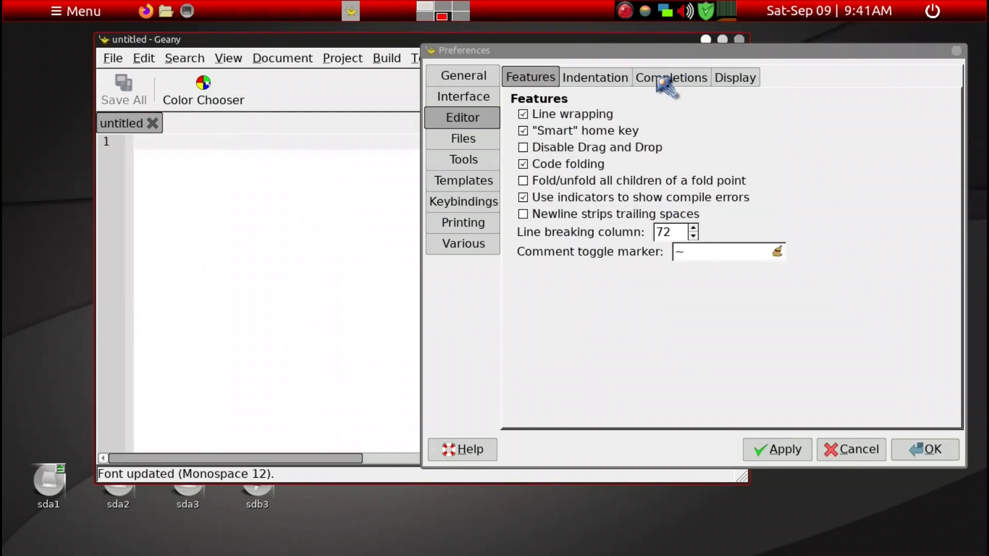
- Look through the Indentation, Completions, Display, Files, Tools, Templates, Keybindings, Printing and Various preferences
{"action": "left_click", "coordinate": [608, 77]}
{"action": "left_click", "coordinate": [672, 78]}
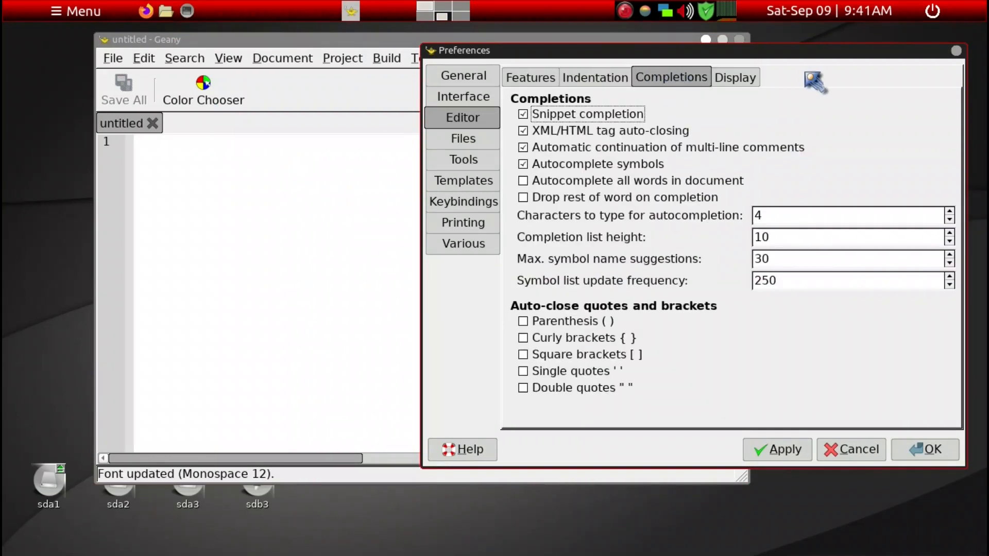
{"action": "left_click", "coordinate": [742, 78]}
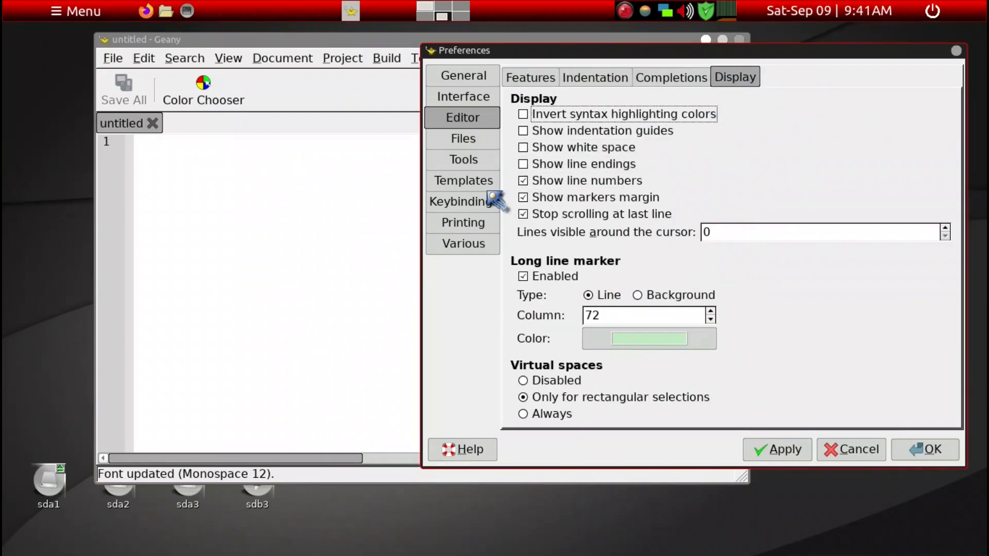
{"action": "left_click", "coordinate": [449, 145]}
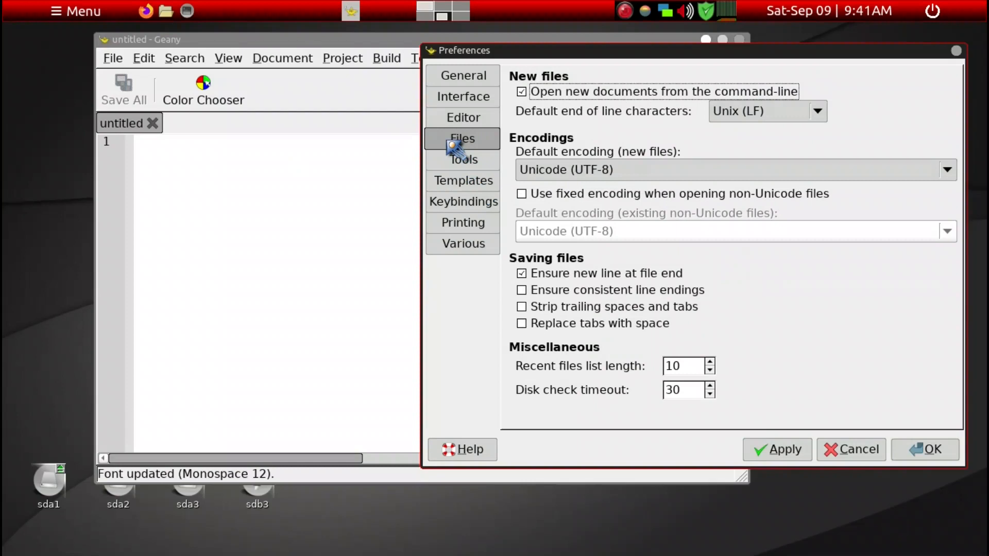
{"action": "left_click", "coordinate": [449, 167]}
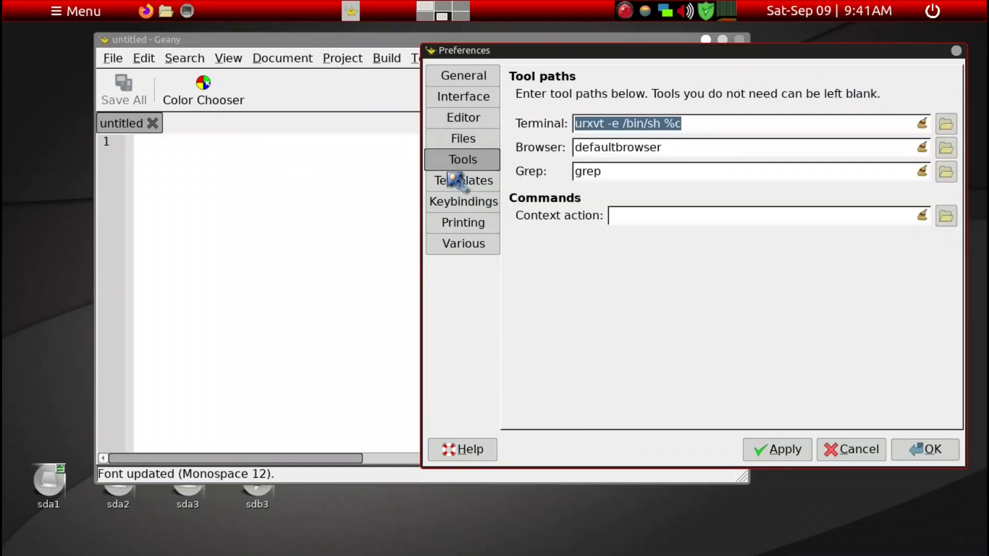
{"action": "left_click", "coordinate": [453, 183]}
{"action": "left_click", "coordinate": [469, 204]}
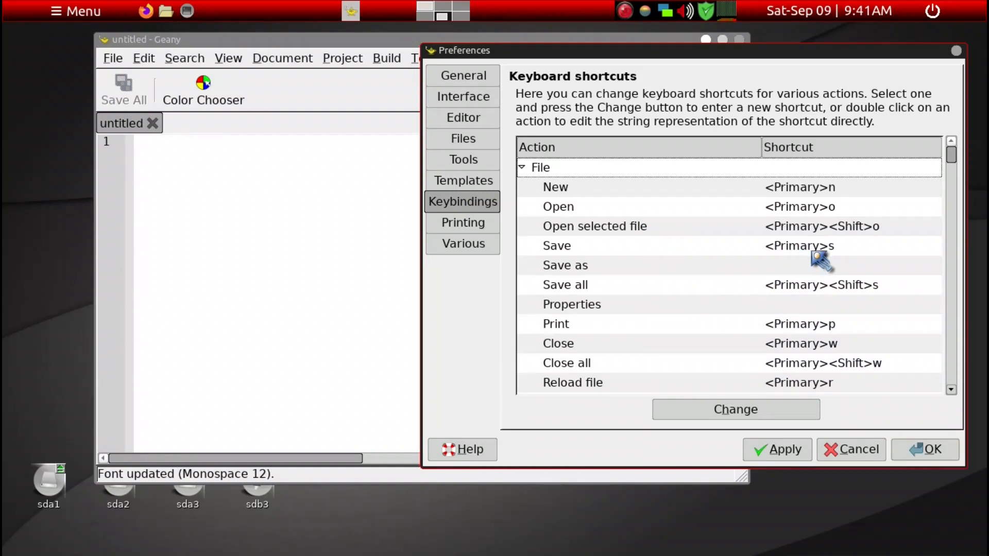
{"action": "scroll", "coordinate": [816, 257], "scroll_direction": "down", "scroll_amount": 3}
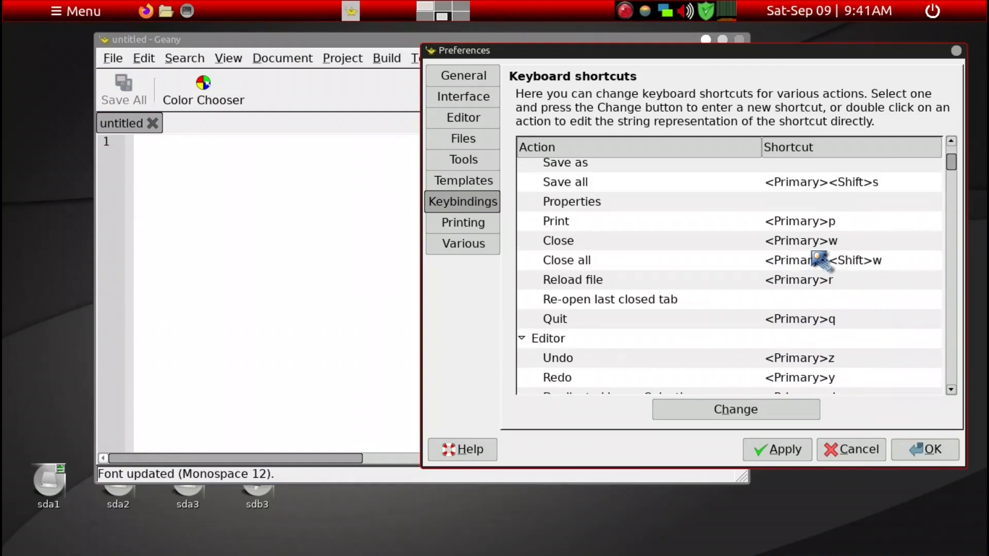
{"action": "scroll", "coordinate": [821, 260], "scroll_direction": "down", "scroll_amount": 3}
{"action": "scroll", "coordinate": [823, 266], "scroll_direction": "down", "scroll_amount": 5}
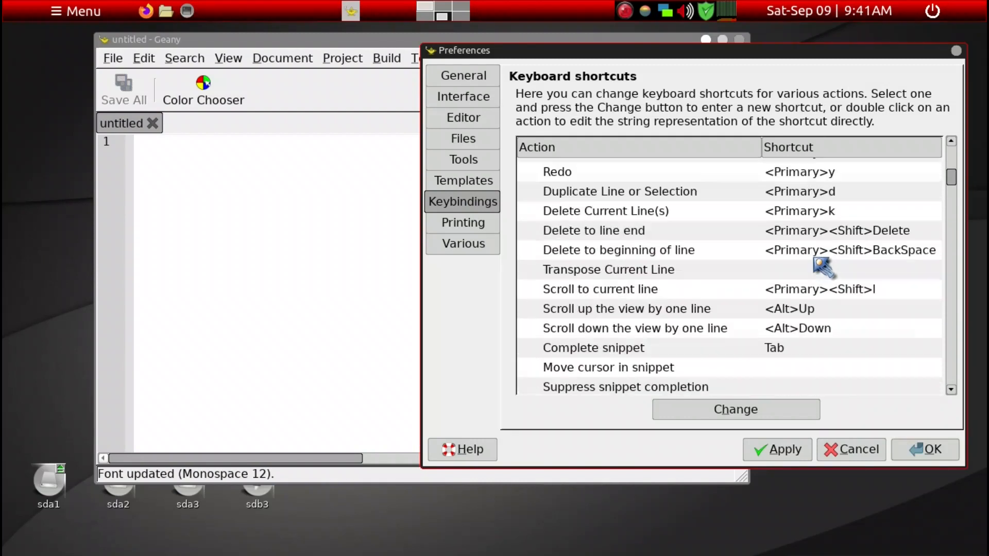
{"action": "scroll", "coordinate": [823, 266], "scroll_direction": "down", "scroll_amount": 2}
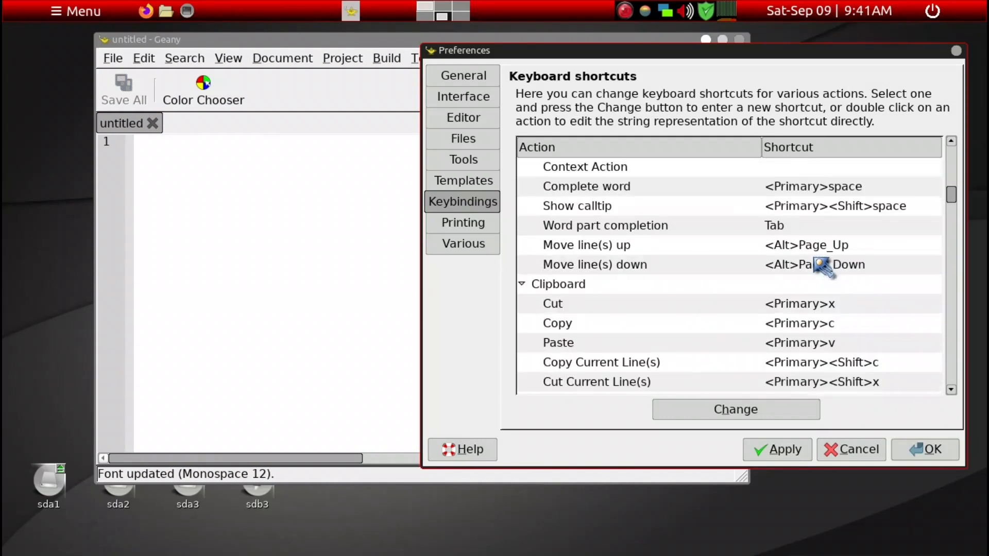
{"action": "left_click", "coordinate": [473, 225]}
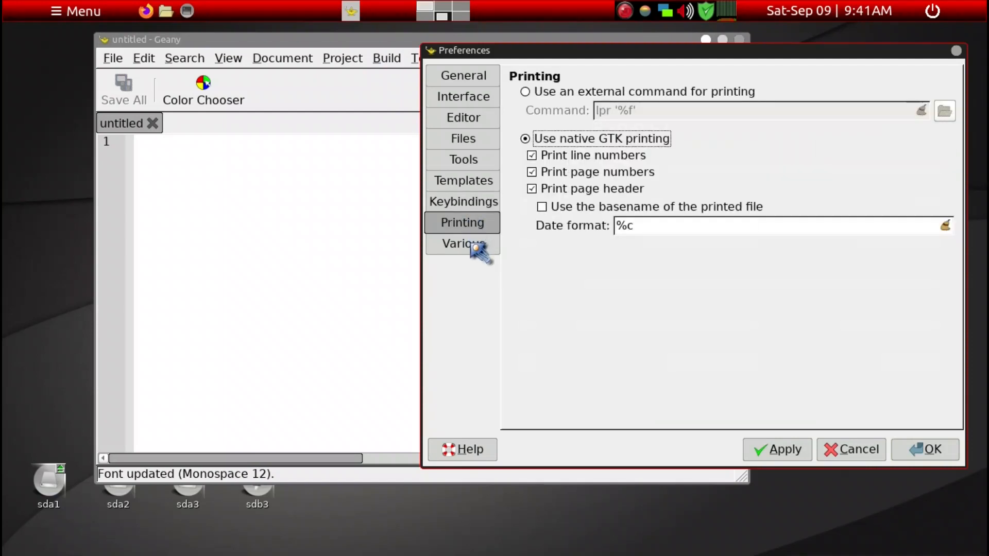
{"action": "left_click", "coordinate": [470, 243]}
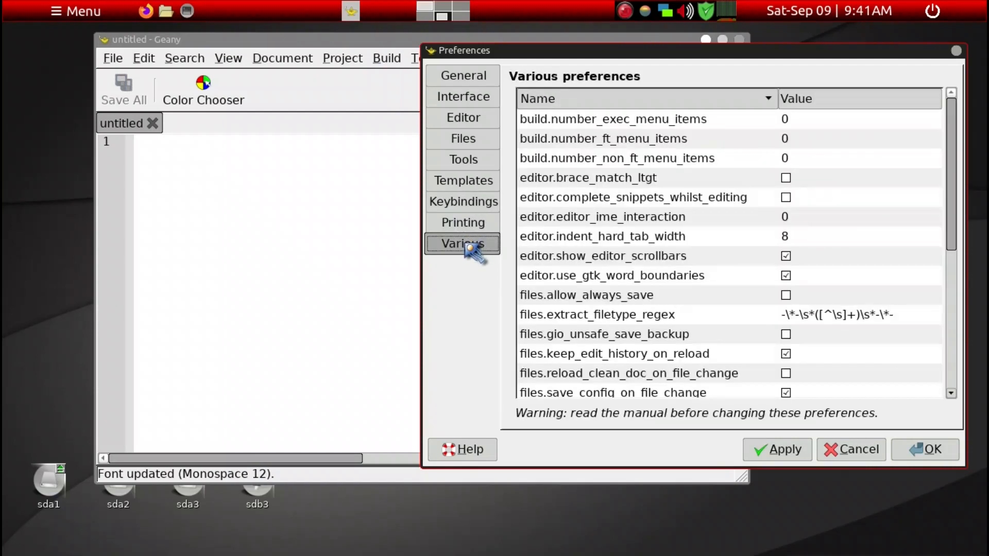
- Apply the changed preferences and close the preferences dialog
{"action": "left_click", "coordinate": [805, 451]}
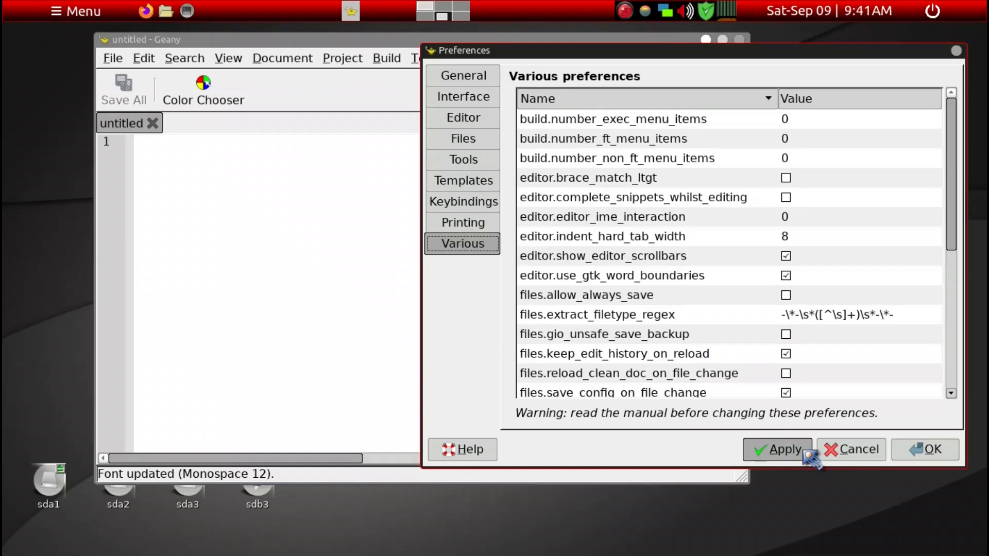
{"action": "left_click", "coordinate": [913, 452]}
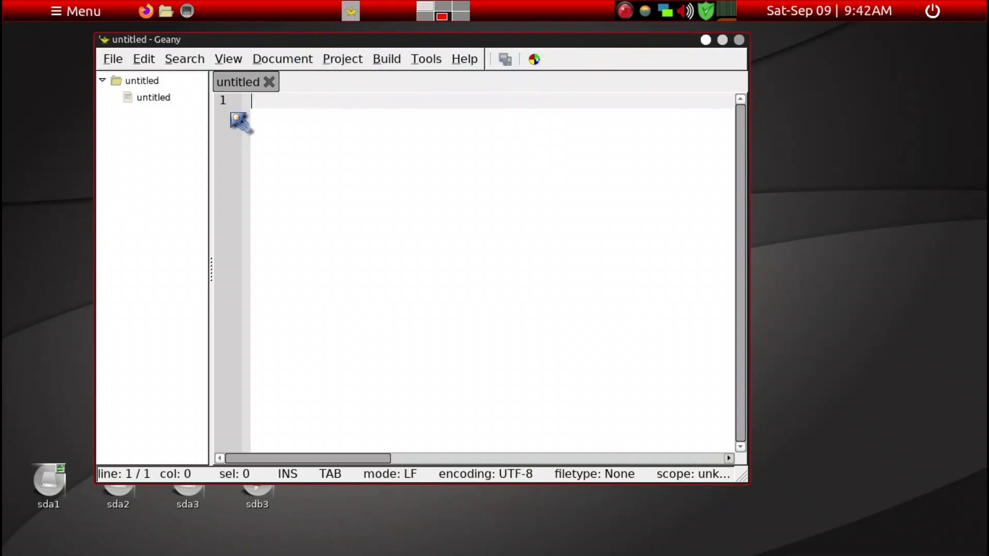
{"action": "left_click", "coordinate": [151, 96]}
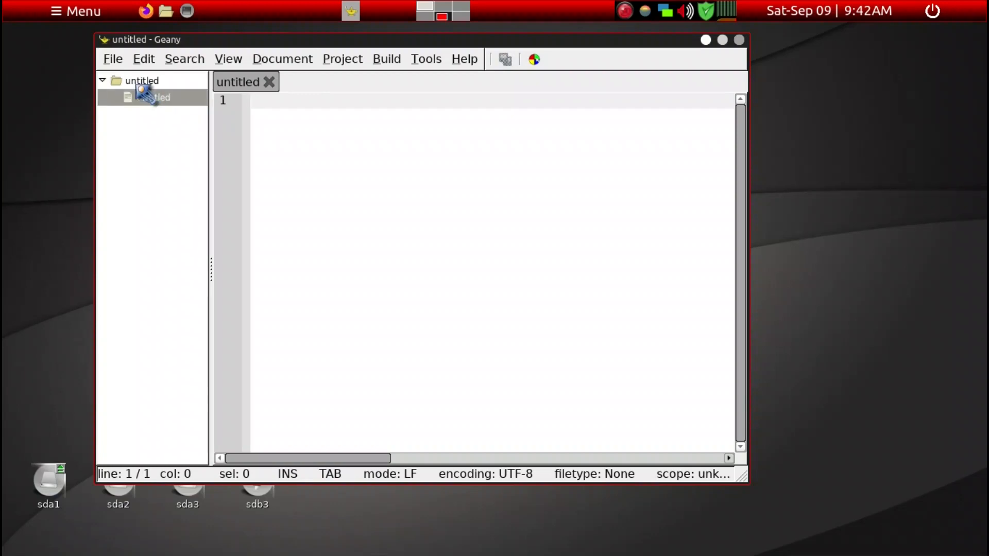
{"action": "left_click", "coordinate": [139, 83]}
{"action": "left_click", "coordinate": [148, 98]}
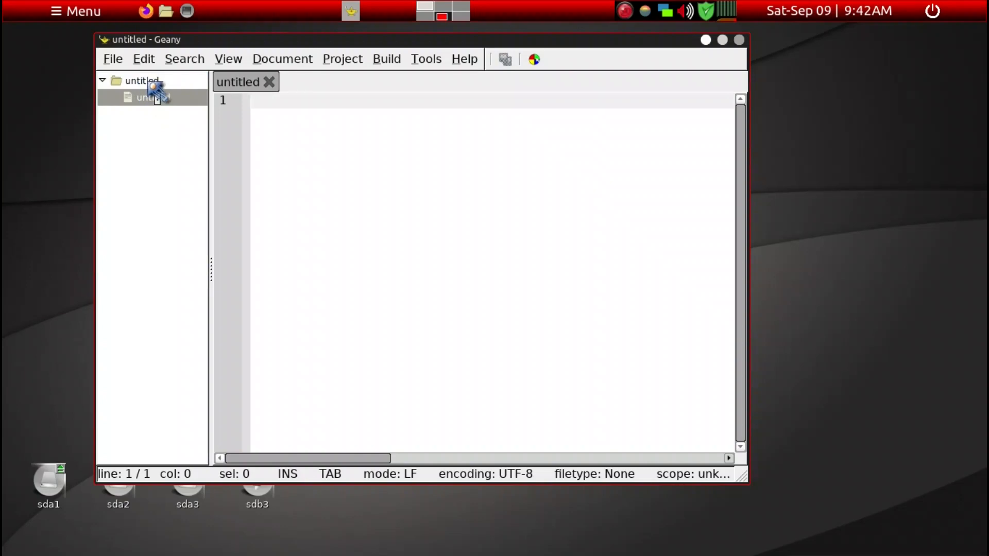
{"action": "left_click", "coordinate": [150, 83]}
{"action": "left_click", "coordinate": [157, 100]}
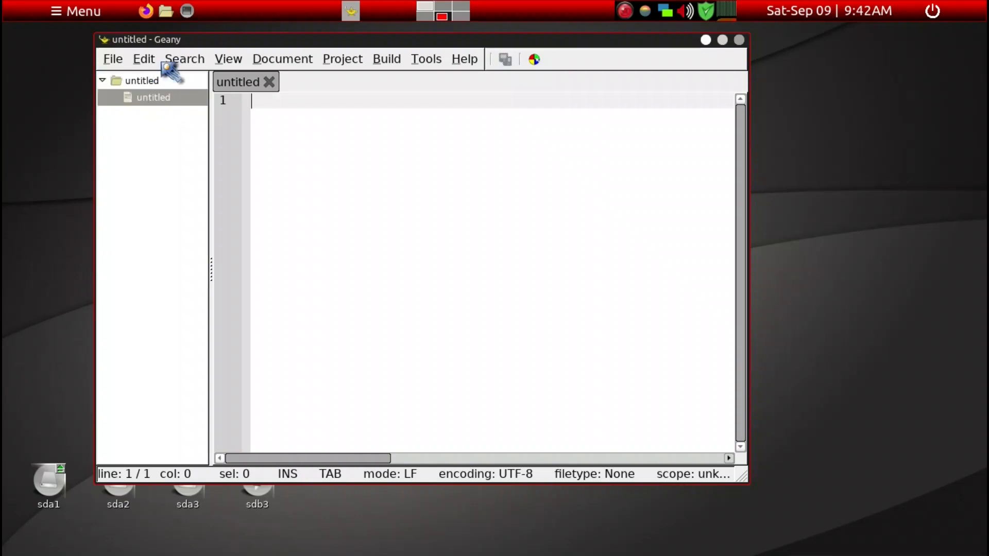
- Set the symbol list font to Sans size 12 in the interface preferences, and apply the change
{"action": "left_click", "coordinate": [147, 60]}
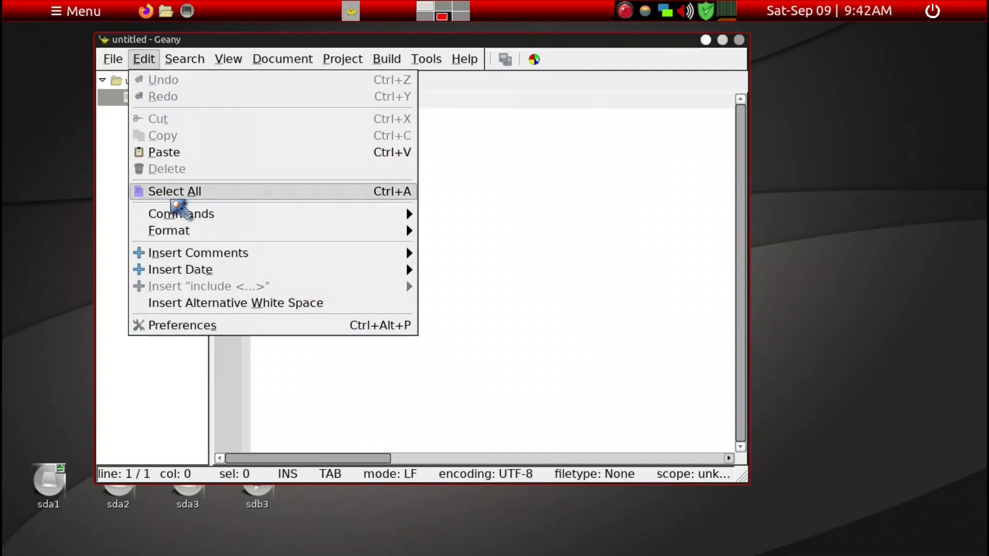
{"action": "left_click", "coordinate": [192, 326]}
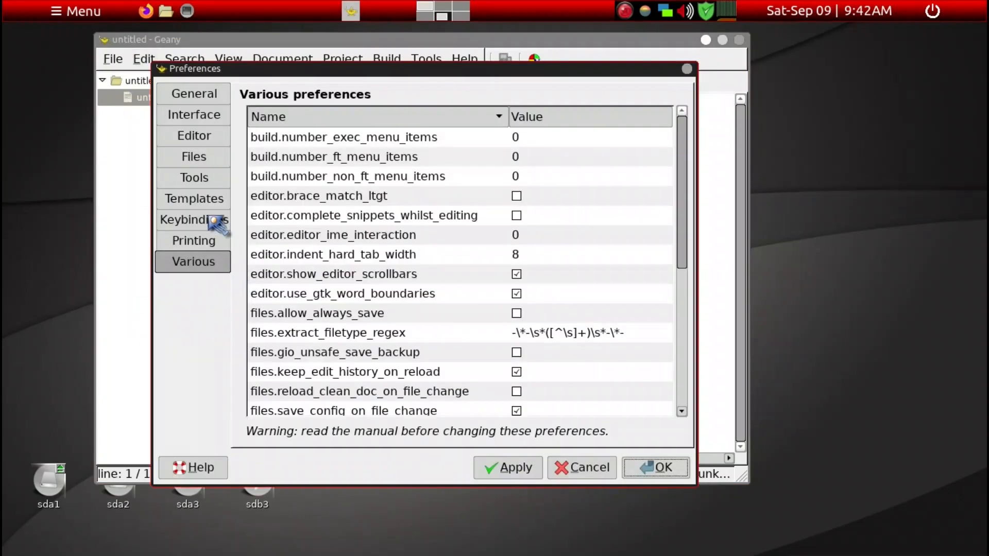
{"action": "left_click", "coordinate": [194, 114]}
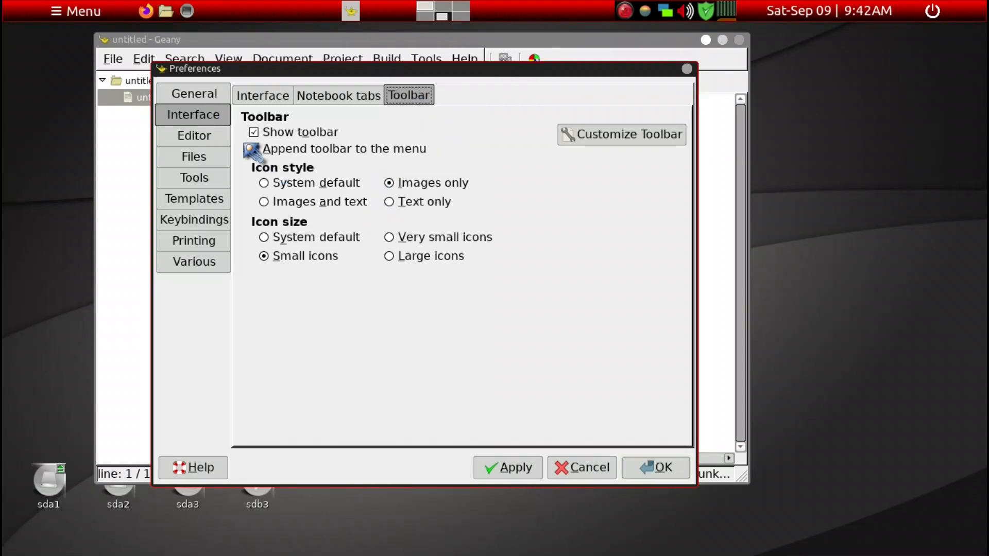
{"action": "left_click", "coordinate": [253, 95]}
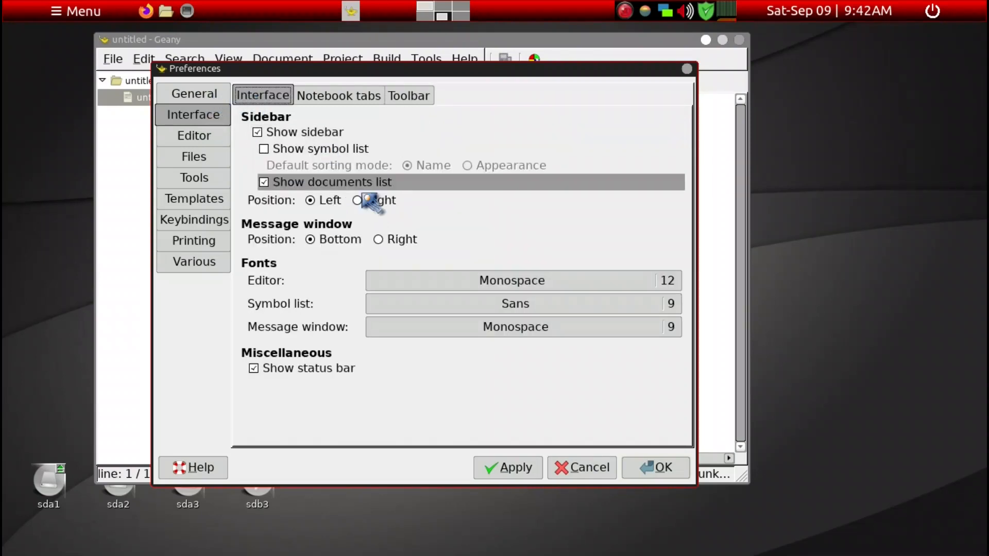
{"action": "left_click", "coordinate": [529, 315]}
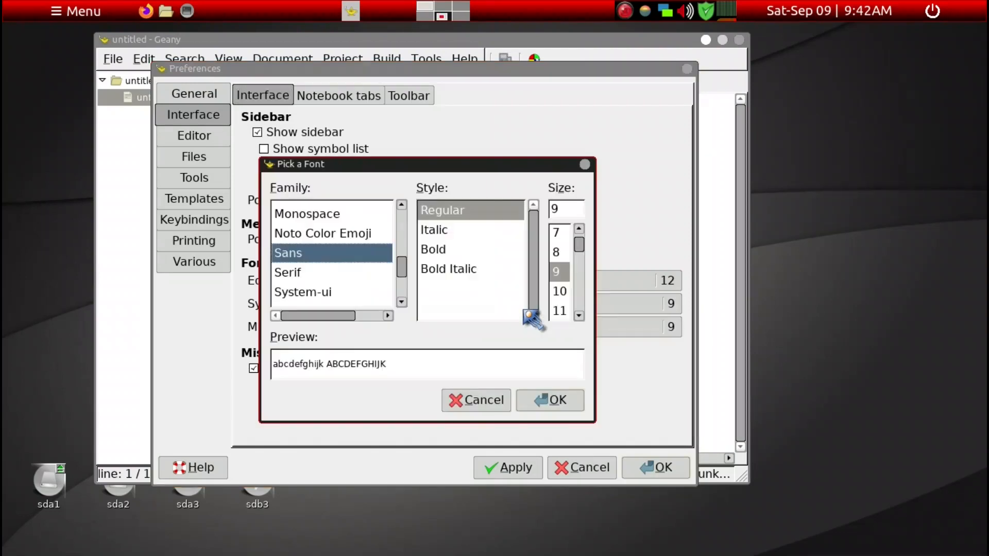
{"action": "scroll", "coordinate": [559, 289], "scroll_direction": "down", "scroll_amount": 1}
{"action": "left_click", "coordinate": [561, 305]}
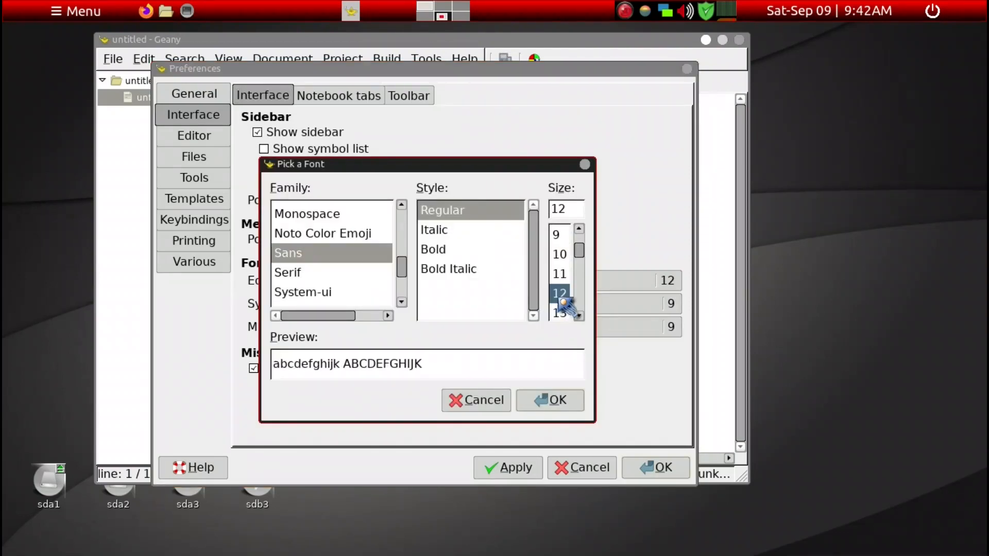
{"action": "left_click", "coordinate": [551, 400]}
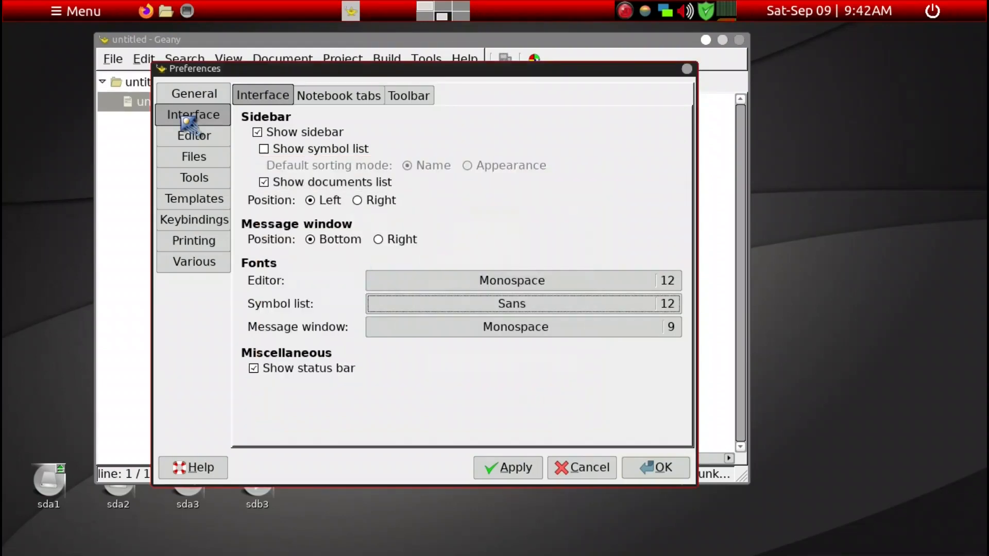
{"action": "left_click_drag", "start_coordinate": [229, 68], "coordinate": [407, 39]}
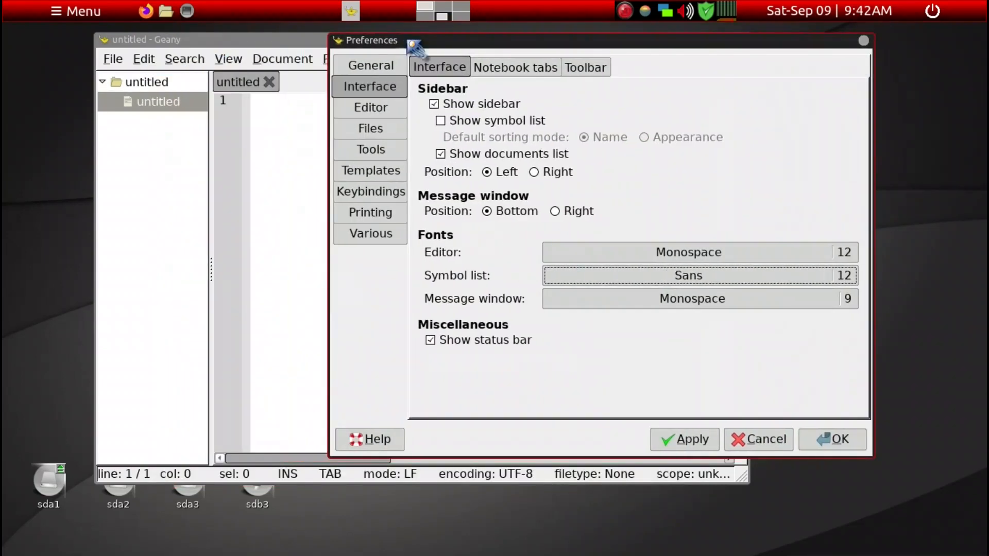
{"action": "left_click", "coordinate": [688, 439]}
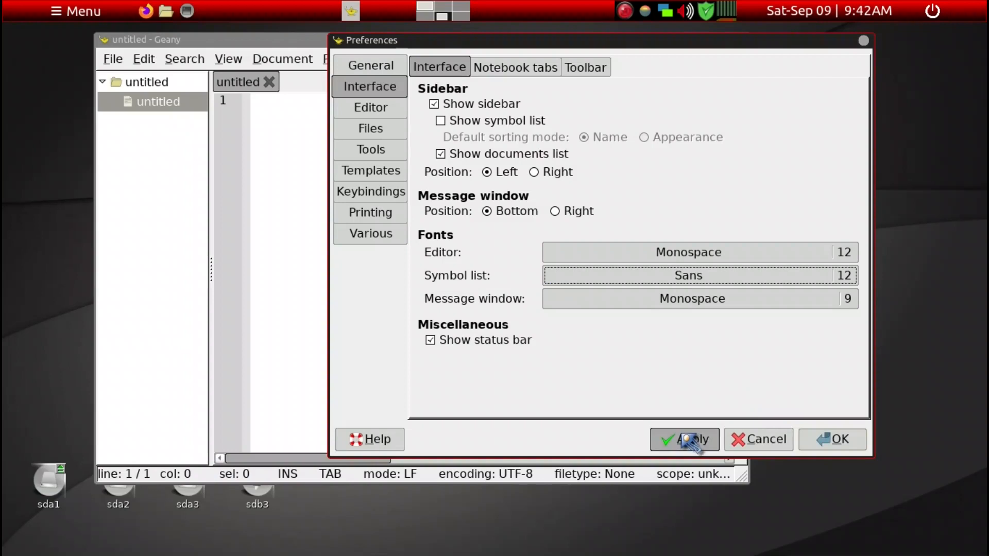
{"action": "left_click", "coordinate": [834, 439]}
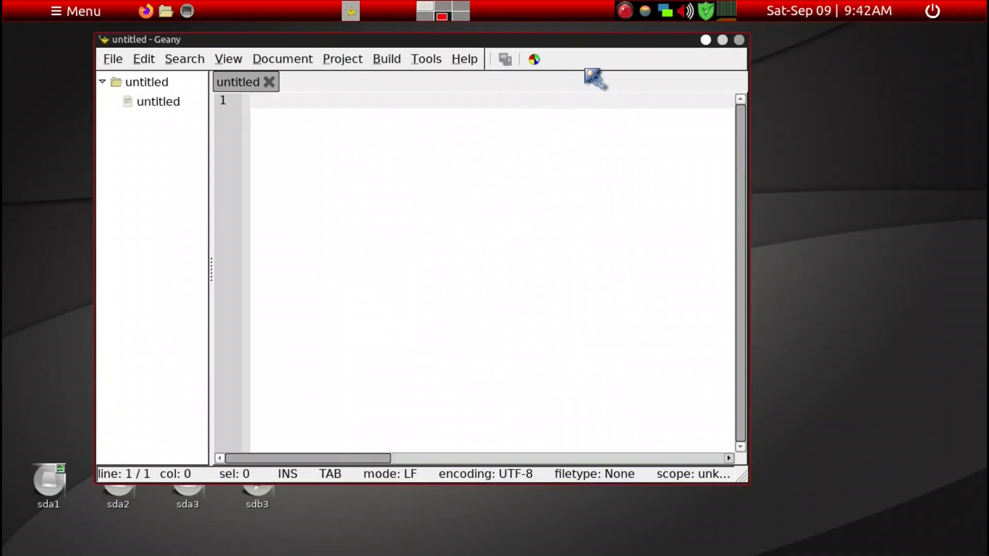
- Open utube.txt from the V folder on the sdb3 drive in the editor and place the cursor on its last line
{"action": "key", "text": "super+e"}
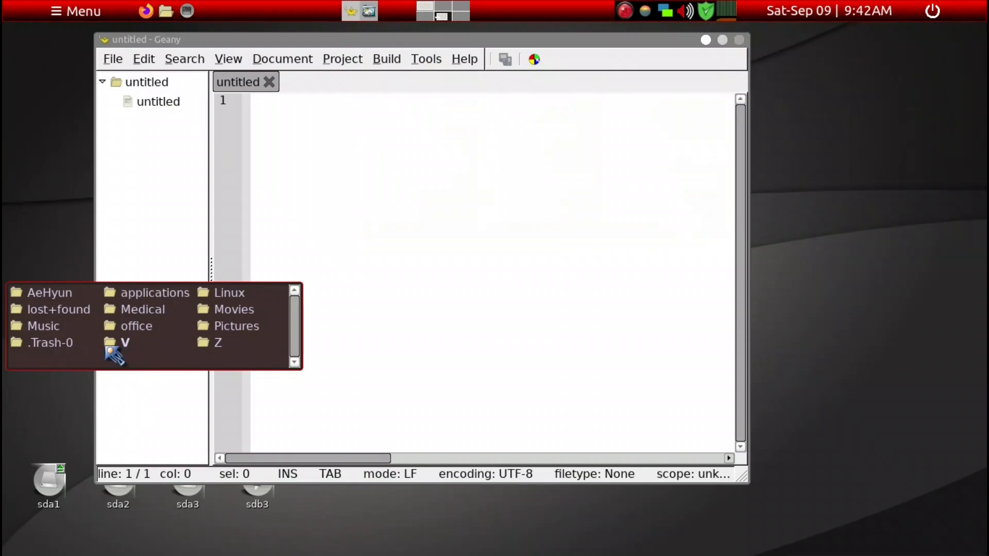
{"action": "left_click", "coordinate": [106, 347]}
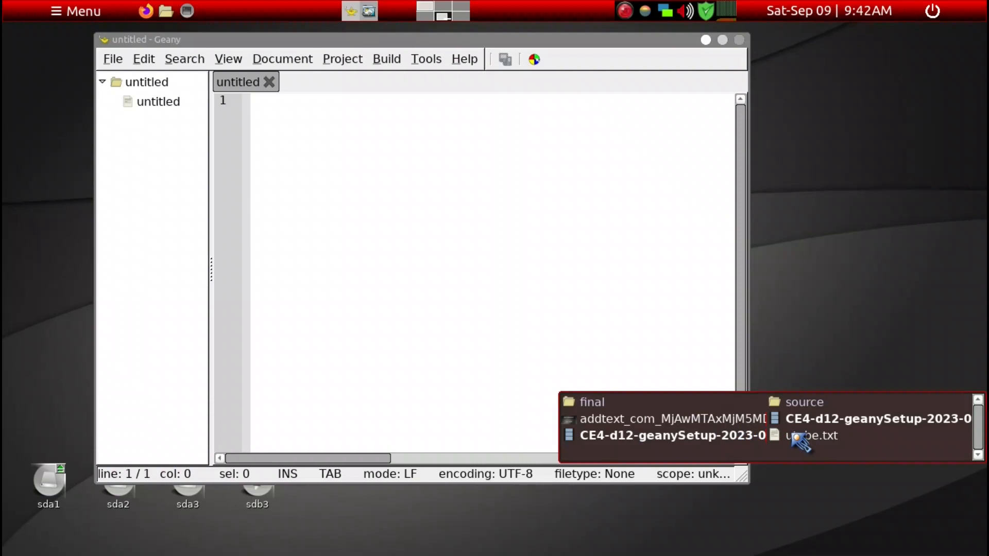
{"action": "left_click_drag", "start_coordinate": [797, 441], "coordinate": [381, 195]}
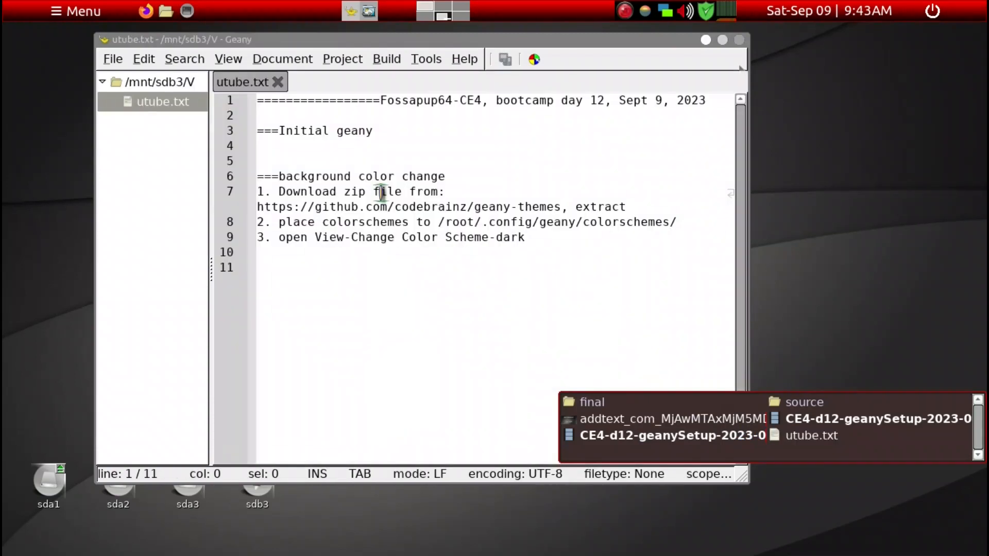
{"action": "left_click", "coordinate": [699, 339]}
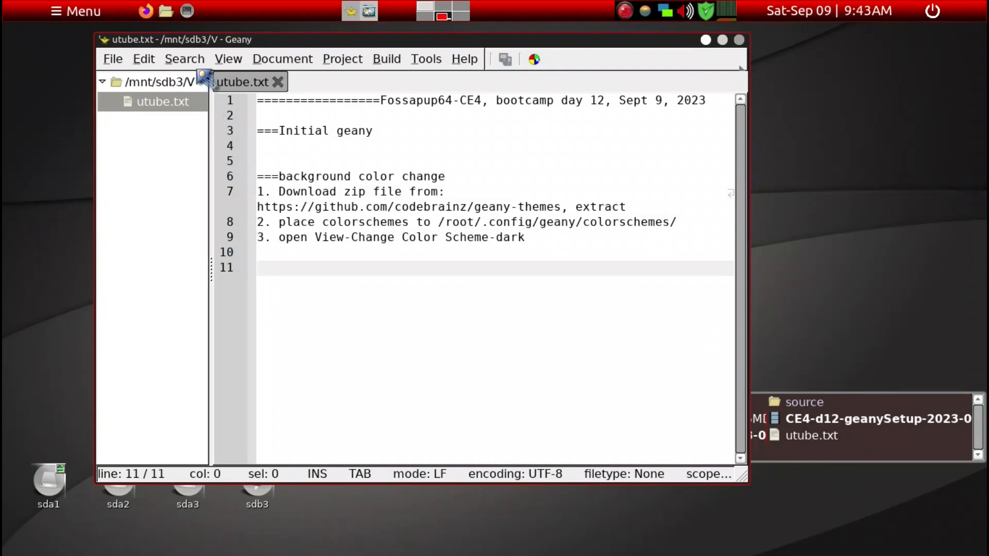
- Hide the line numbers in the editor
{"action": "left_click", "coordinate": [227, 60]}
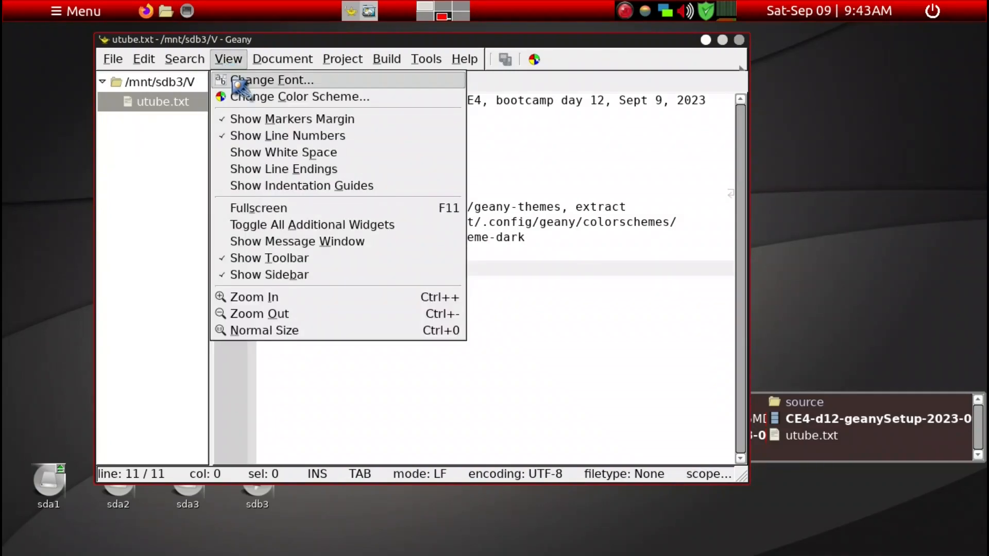
{"action": "left_click", "coordinate": [263, 137]}
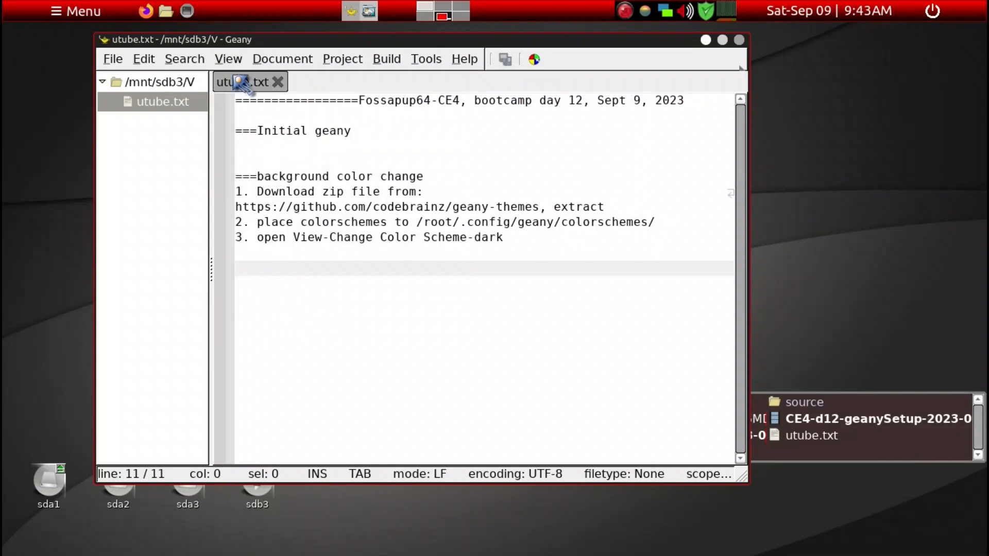
- Hide the markers margin in the editor, and reshape the window to be wider and shorter, nearer the middle of the desktop
{"action": "left_click", "coordinate": [228, 60]}
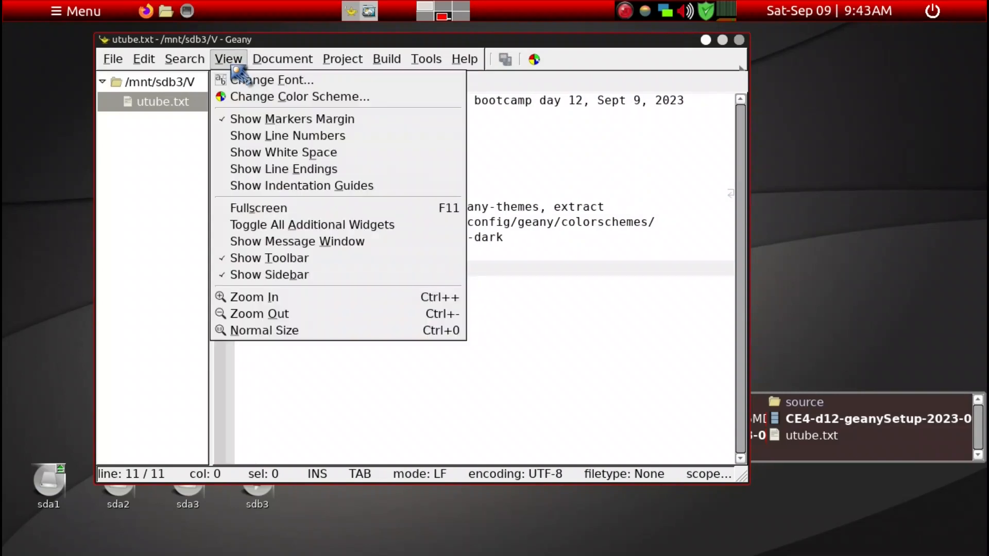
{"action": "left_click", "coordinate": [256, 119]}
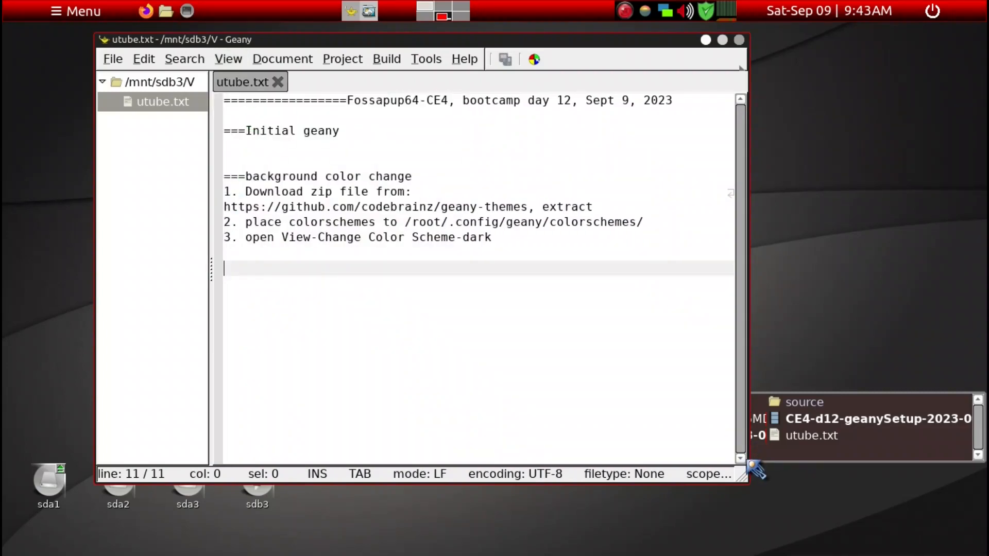
{"action": "left_click_drag", "start_coordinate": [745, 473], "coordinate": [794, 408]}
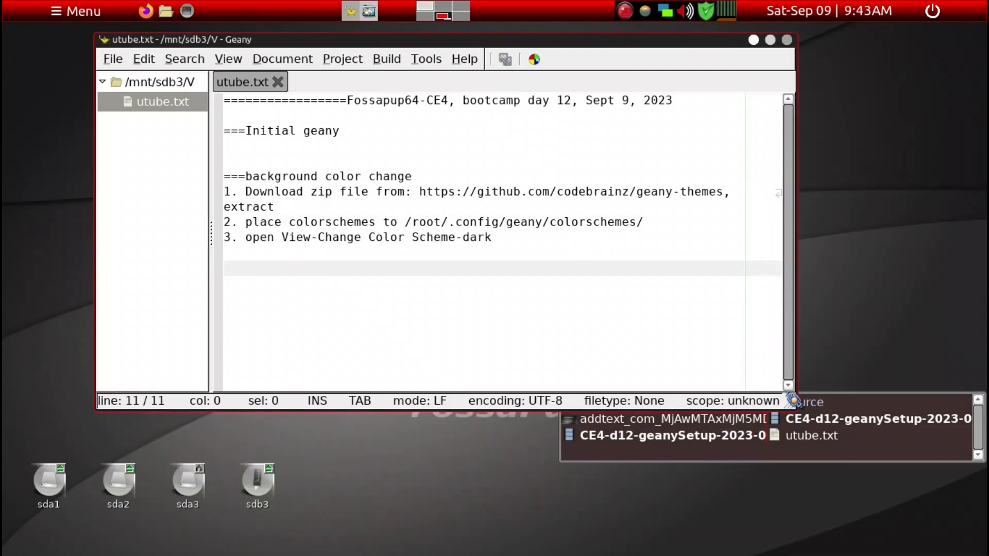
{"action": "left_click_drag", "start_coordinate": [398, 39], "coordinate": [500, 47]}
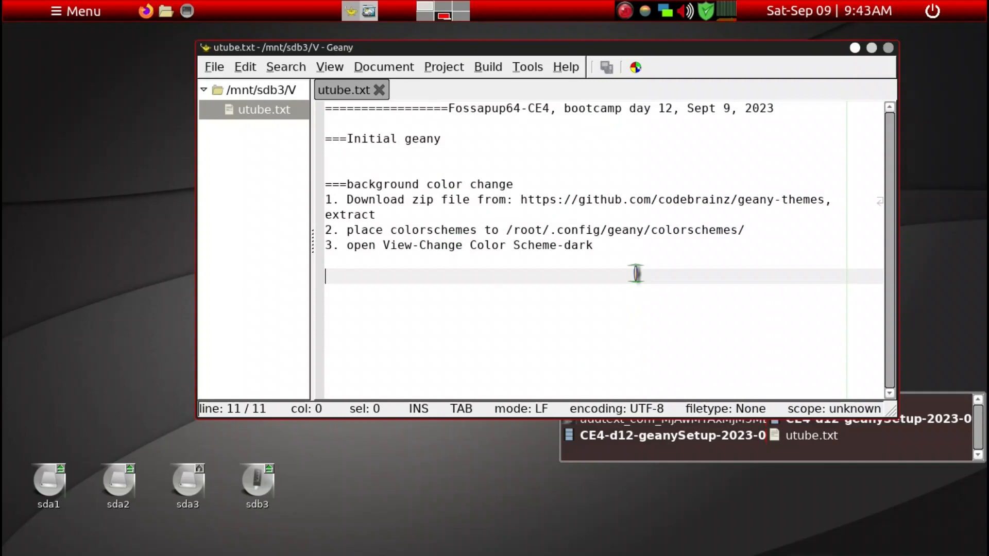
{"action": "left_click", "coordinate": [518, 194]}
{"action": "left_click_drag", "start_coordinate": [518, 194], "coordinate": [680, 210]}
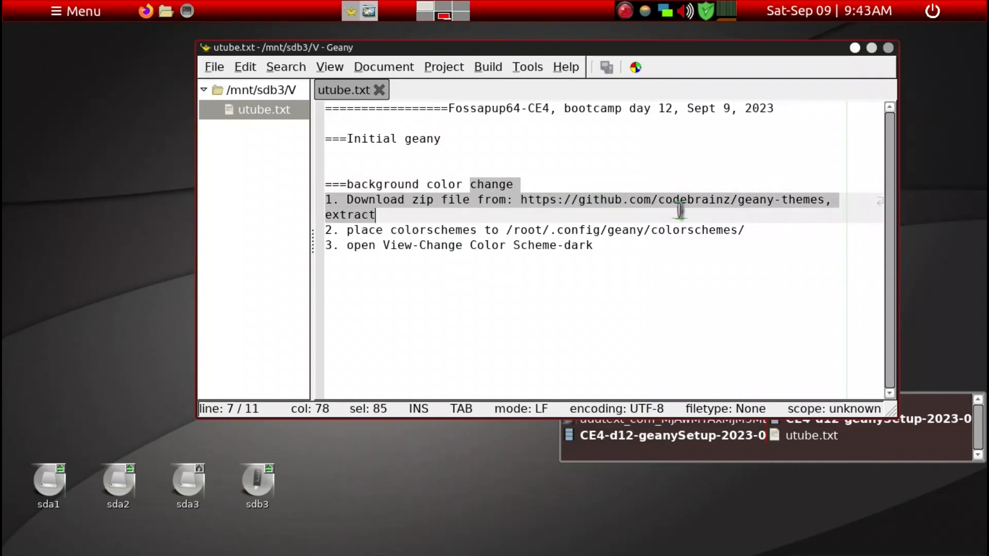
{"action": "left_click", "coordinate": [580, 203]}
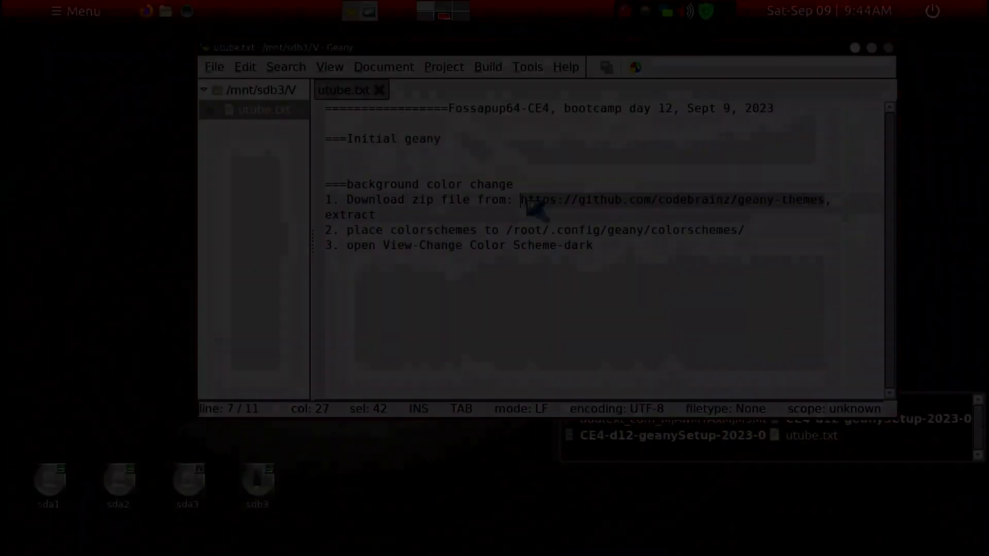
{"action": "right_click", "coordinate": [525, 200]}
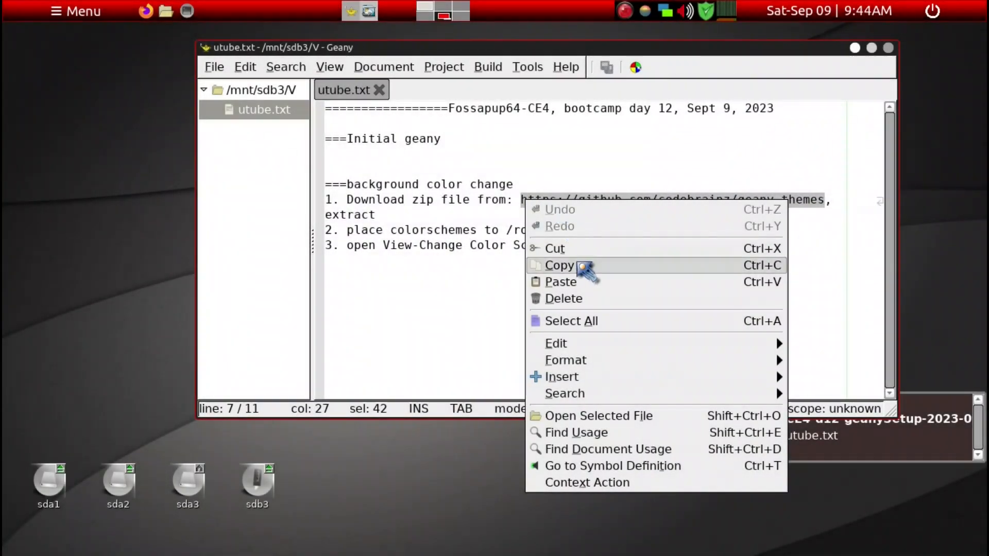
{"action": "left_click", "coordinate": [584, 267]}
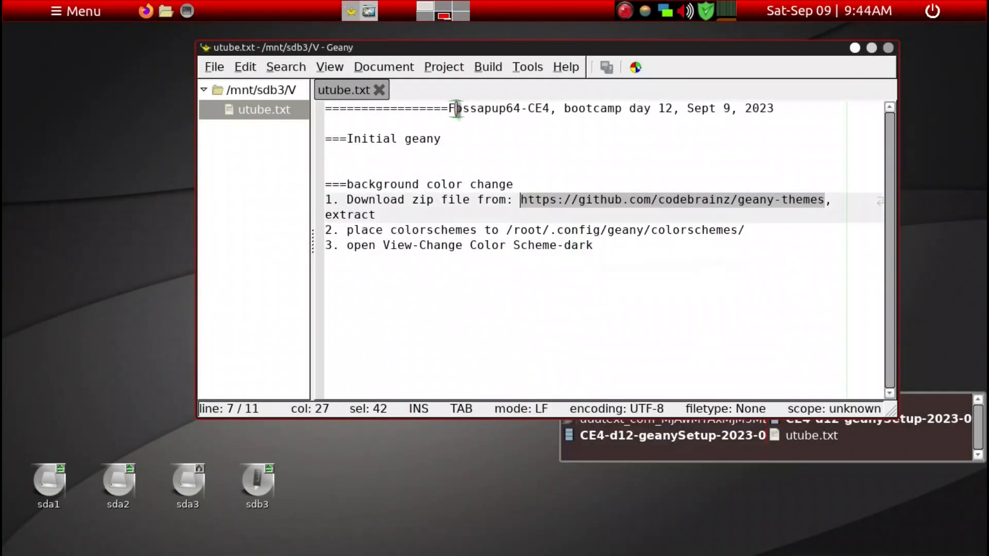
{"action": "left_click", "coordinate": [425, 7]}
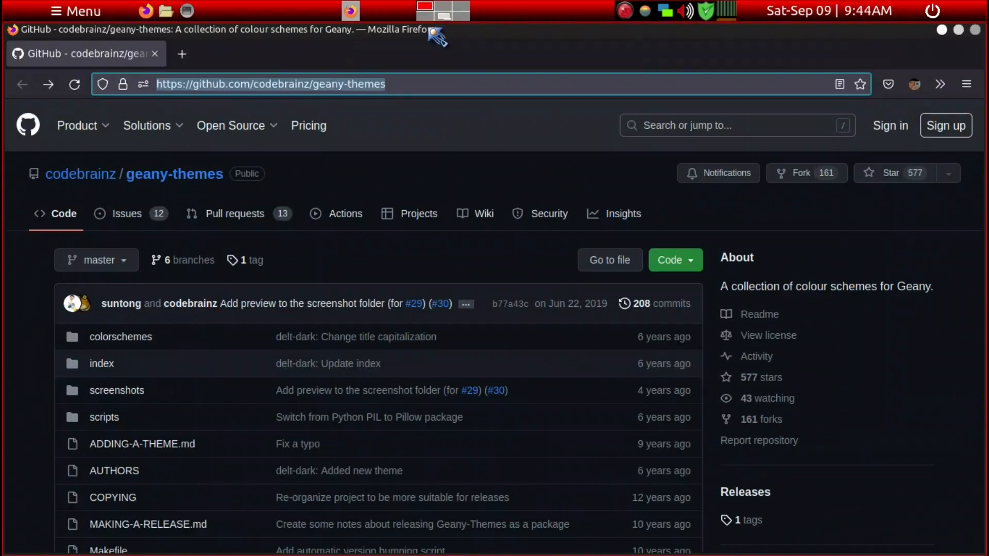
{"action": "left_click", "coordinate": [423, 82]}
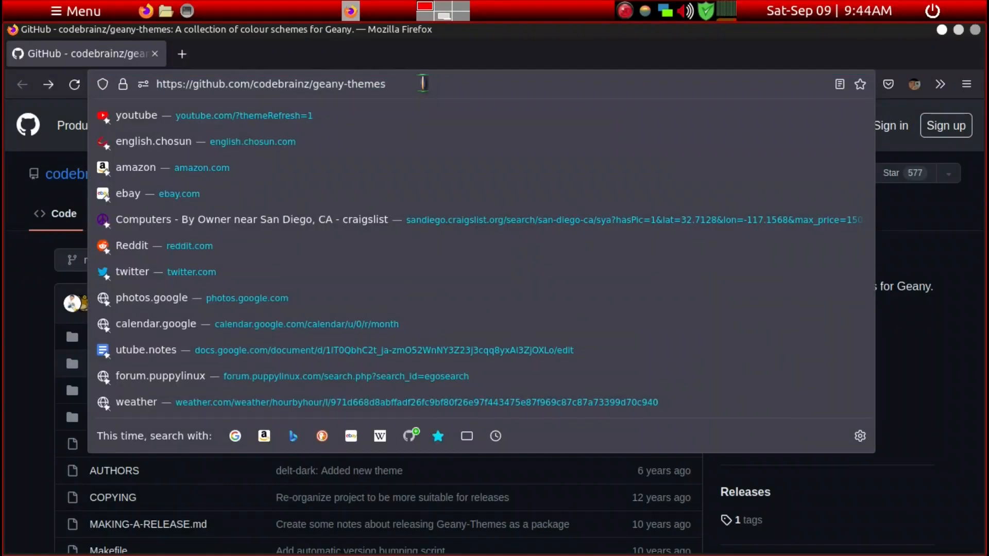
{"action": "key", "text": "Return"}
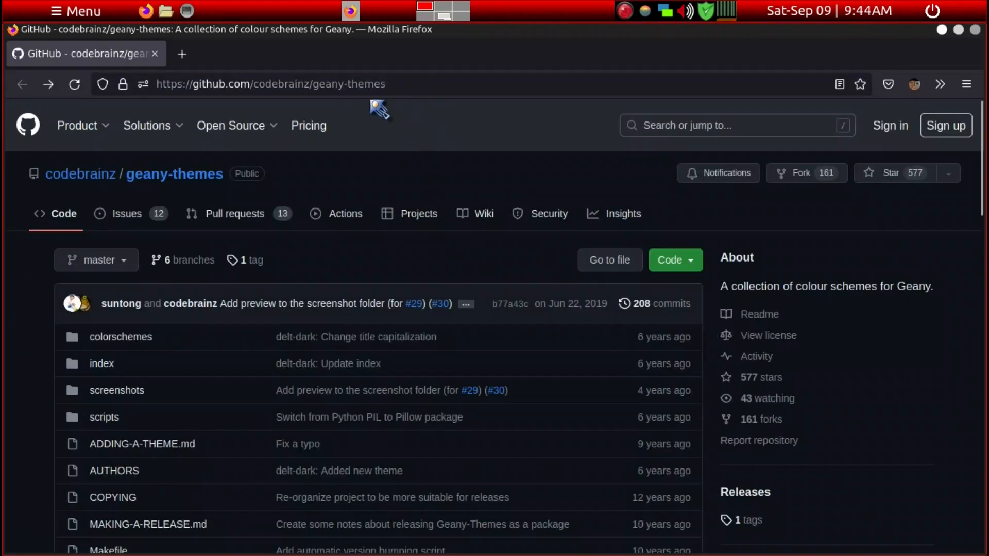
{"action": "left_click", "coordinate": [674, 264]}
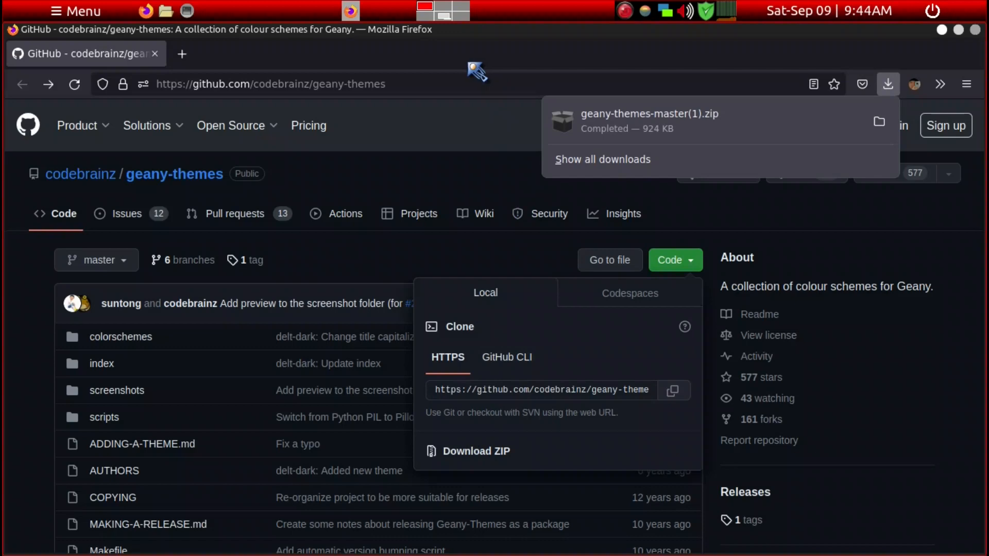
- Switch to the workspace with the file manager and delete the old geany-themes-master.zip and geany-themes-master folder from Downloads
{"action": "key", "text": "ctrl+alt+Left"}
{"action": "key", "text": "ctrl+alt+Left"}
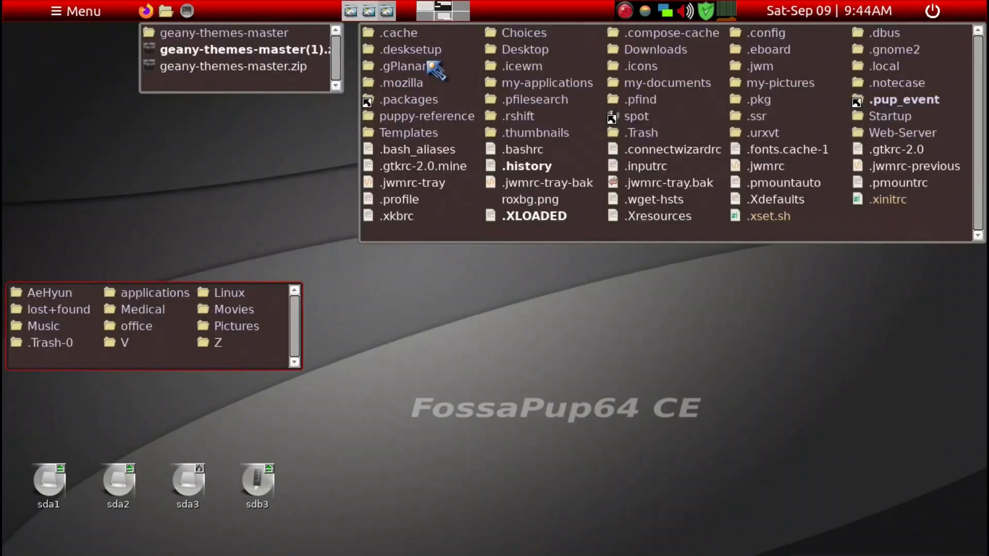
{"action": "left_click", "coordinate": [275, 82]}
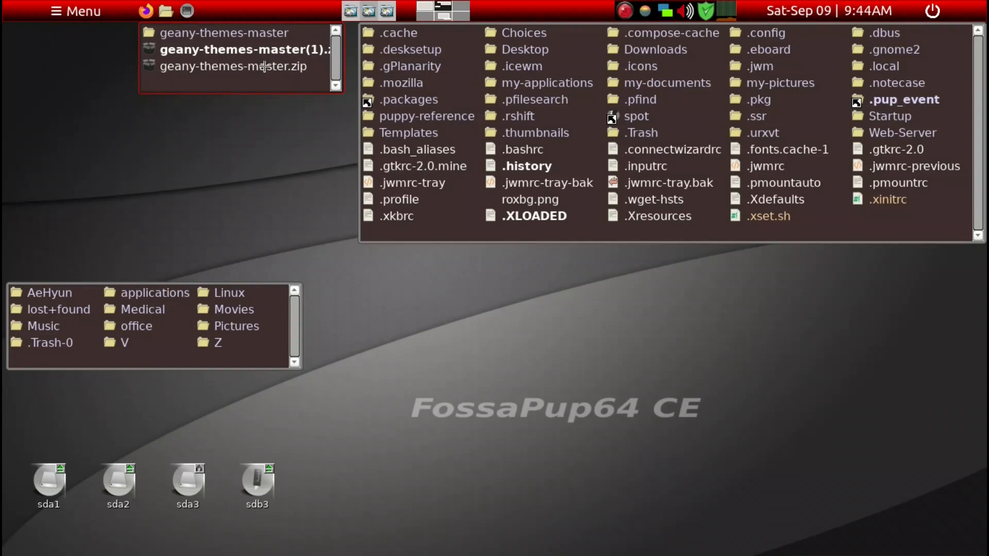
{"action": "left_click", "coordinate": [264, 66]}
{"action": "key", "text": "Delete"}
{"action": "left_click", "coordinate": [245, 31]}
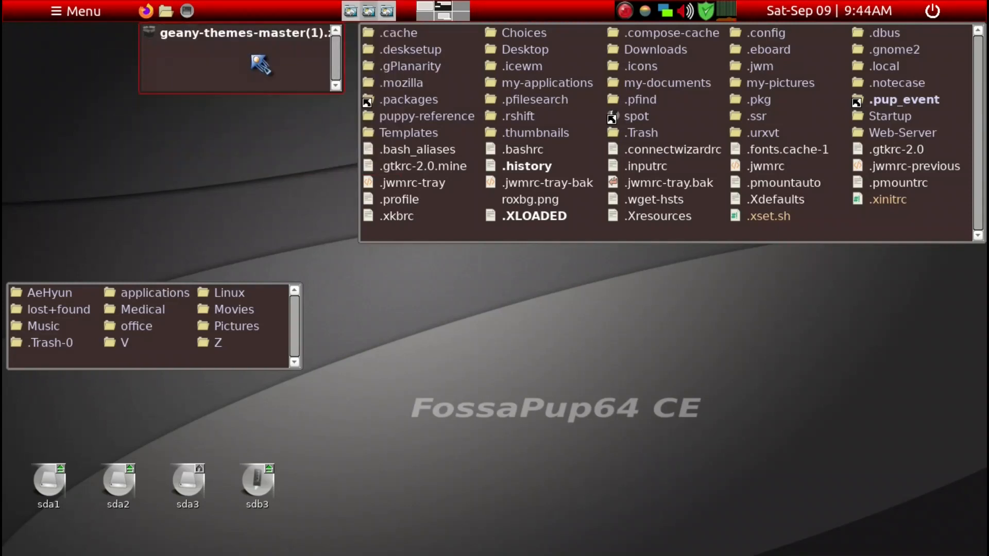
- Open geany-themes-master(1).zip in Xarchiver, extract all its files to /root/Downloads, and close the archiver
{"action": "left_click", "coordinate": [217, 37]}
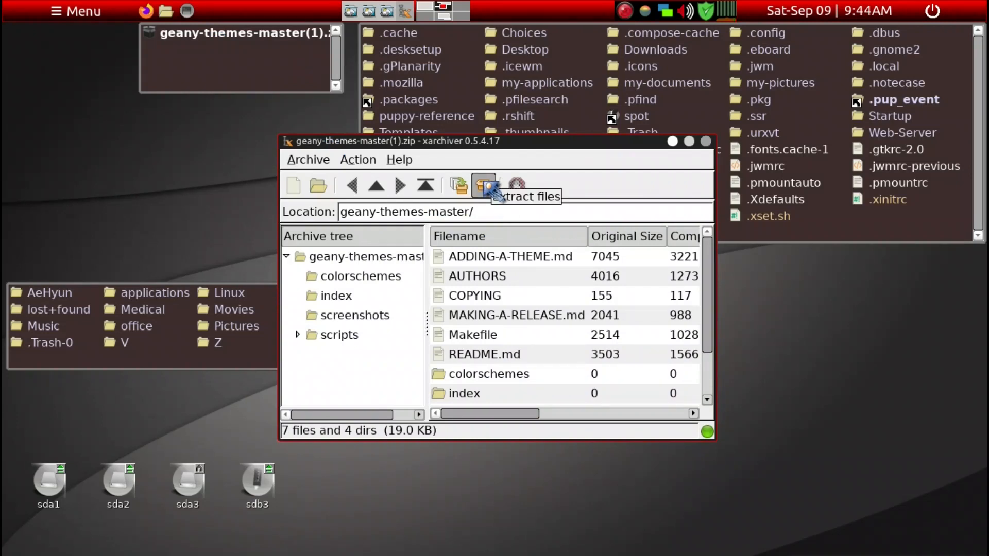
{"action": "left_click", "coordinate": [486, 185]}
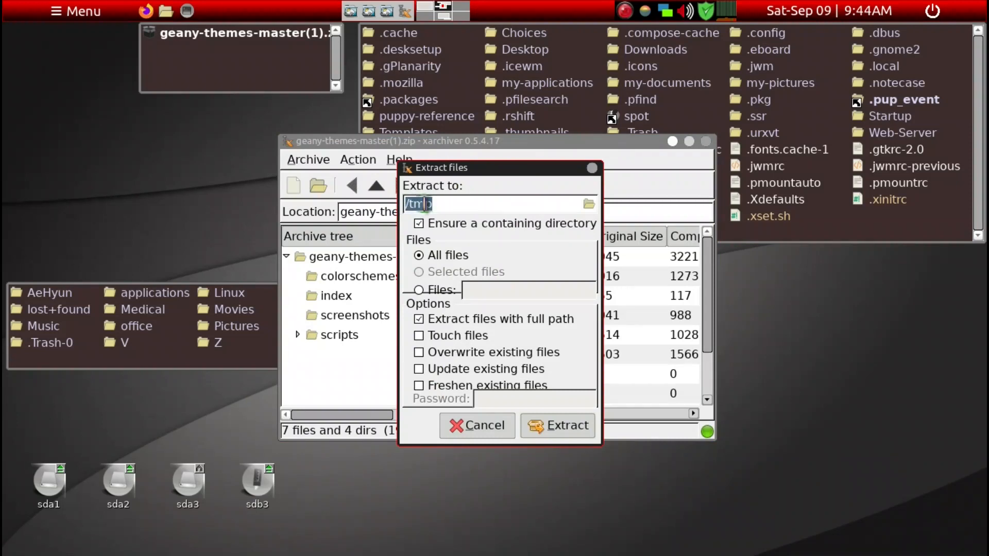
{"action": "left_click", "coordinate": [251, 76]}
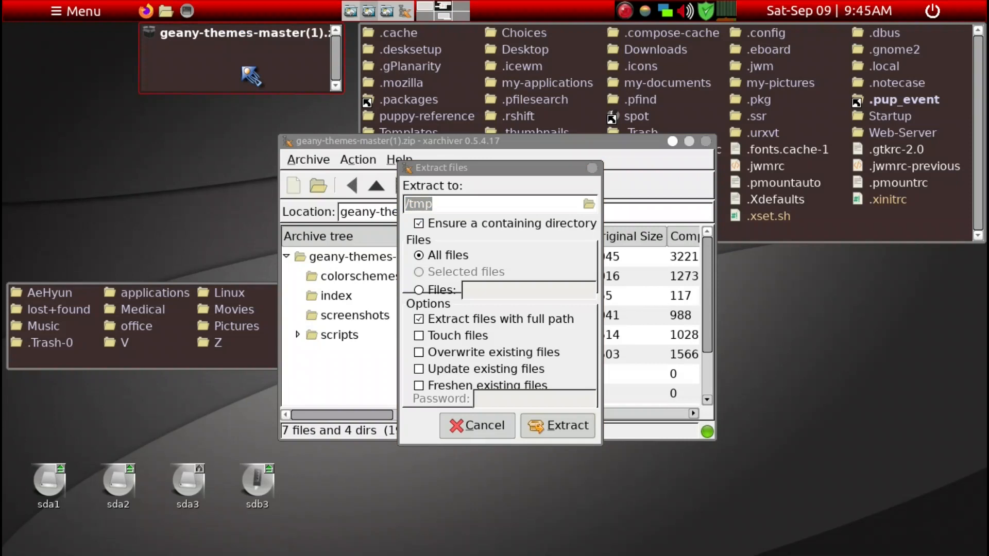
{"action": "key", "text": "slash"}
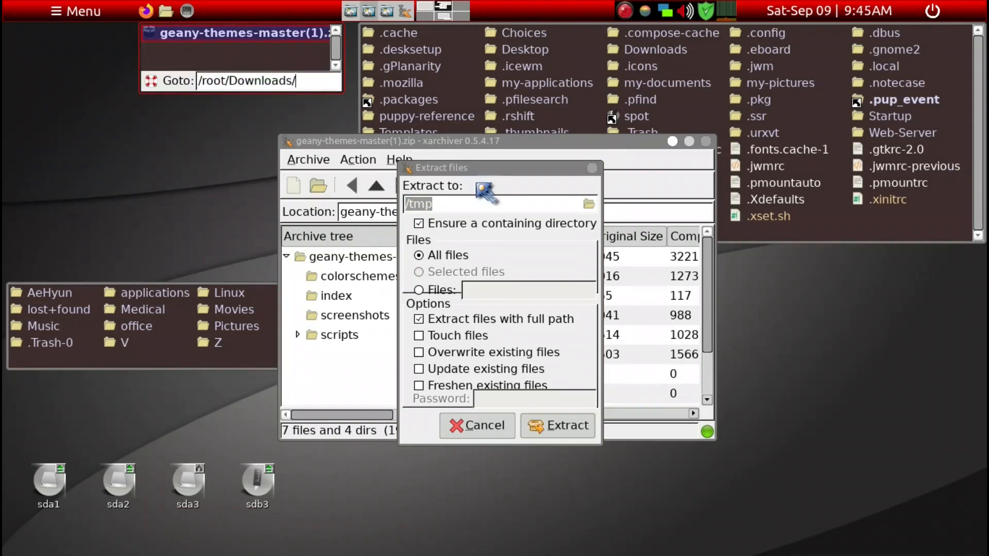
{"action": "left_click", "coordinate": [593, 206]}
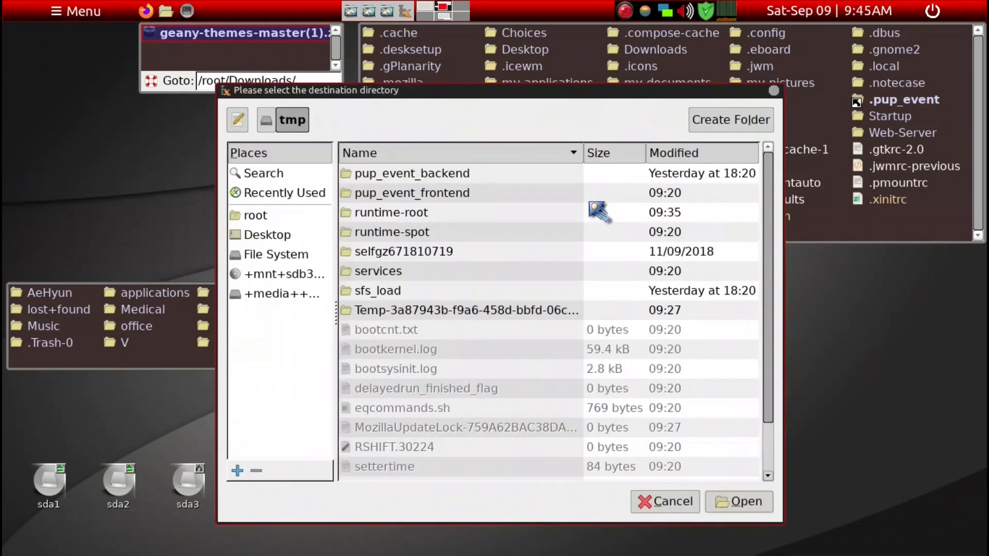
{"action": "left_click", "coordinate": [284, 214]}
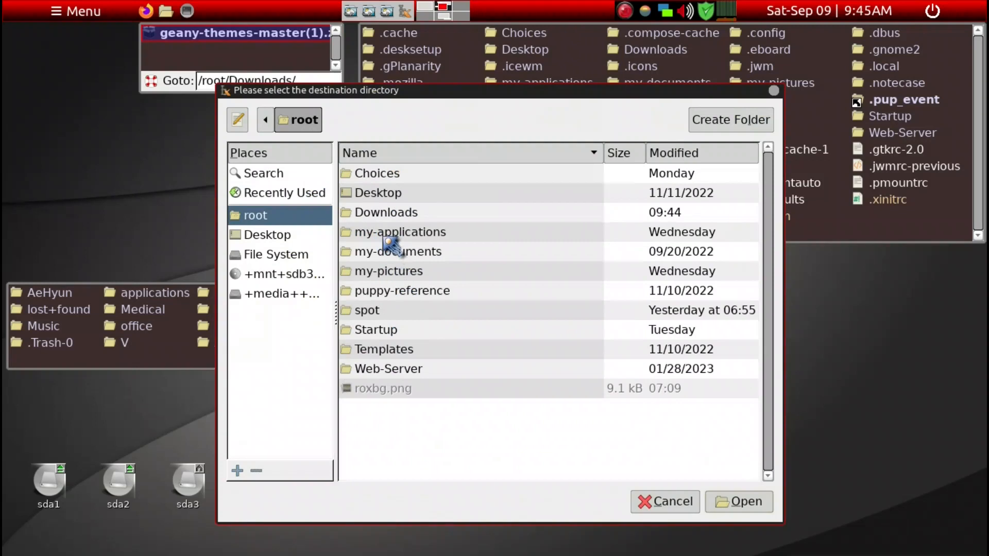
{"action": "left_click", "coordinate": [380, 218]}
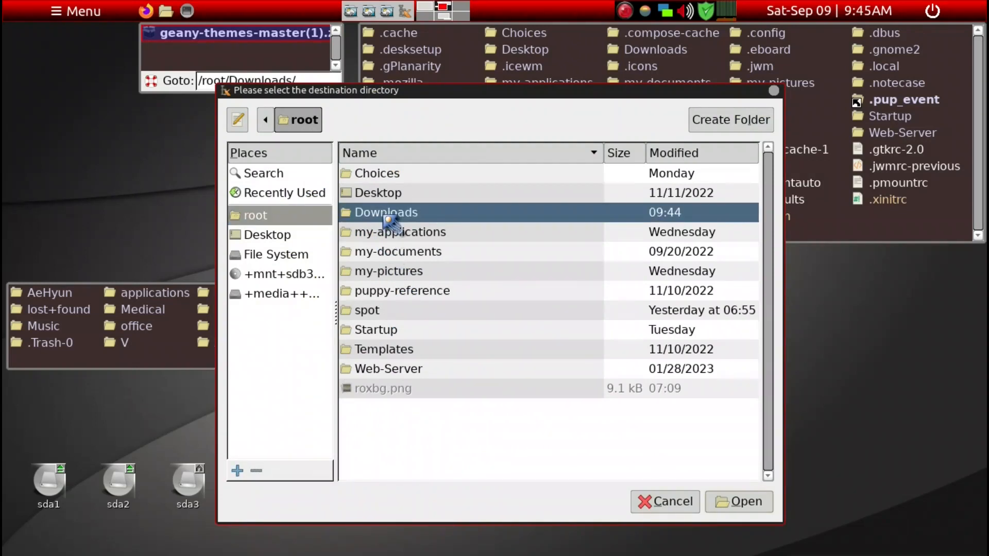
{"action": "left_click", "coordinate": [742, 501]}
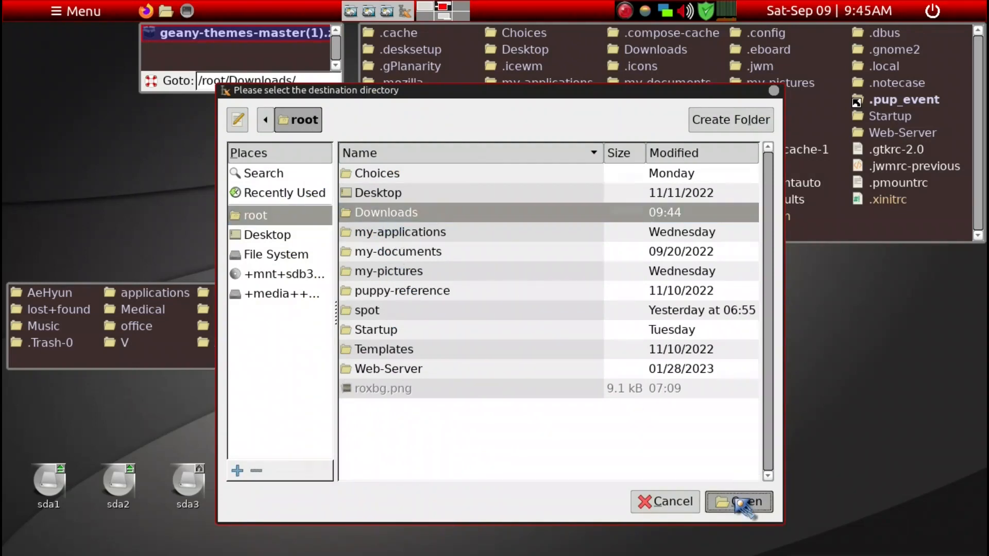
{"action": "left_click", "coordinate": [583, 424]}
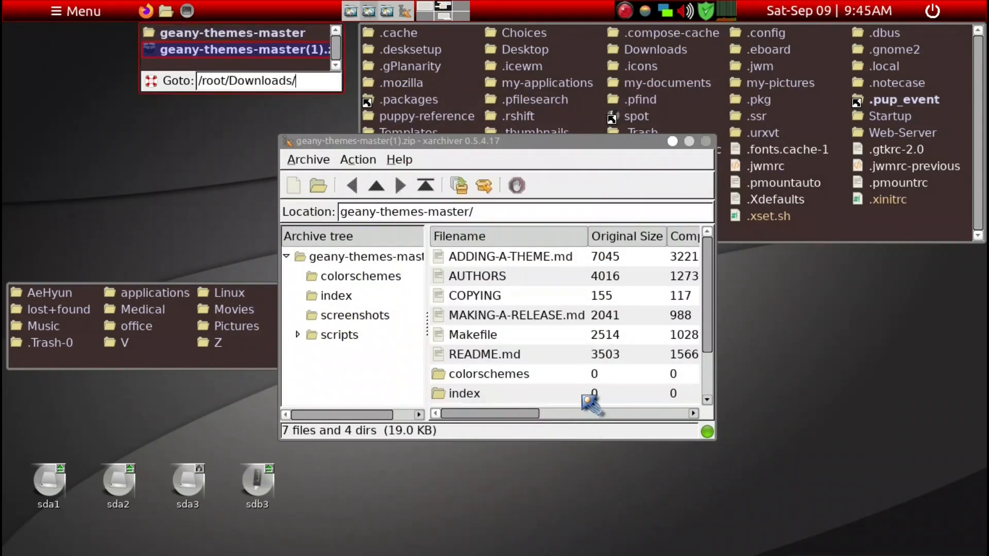
{"action": "left_click", "coordinate": [706, 141]}
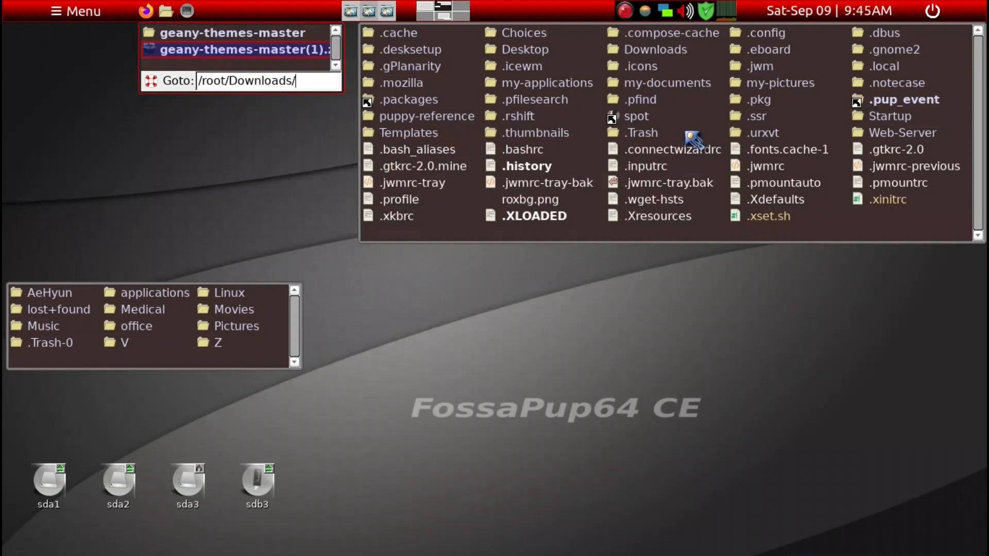
- Open the colorschemes folder inside the extracted geany-themes-master folder and tile its window to one half of the screen
{"action": "double_click", "coordinate": [252, 36]}
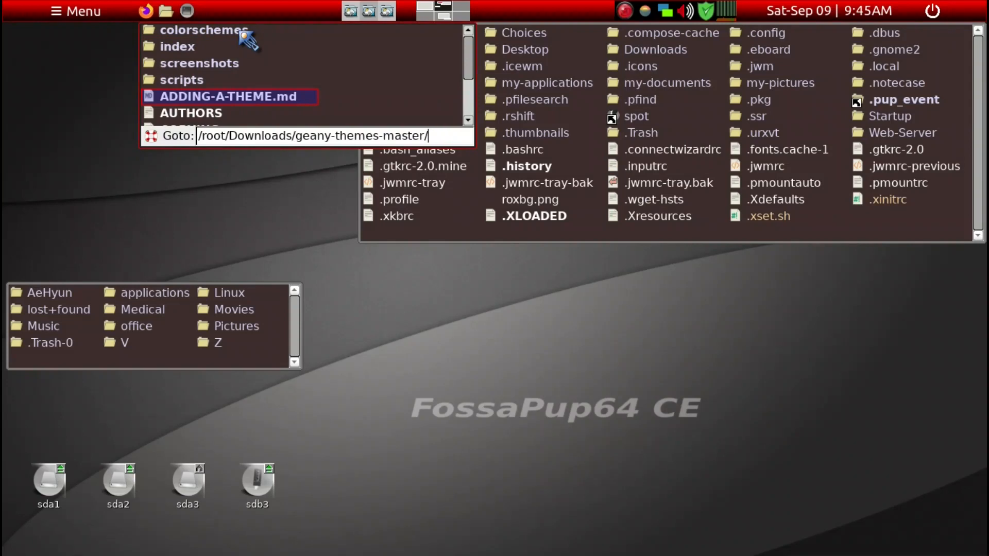
{"action": "double_click", "coordinate": [241, 32]}
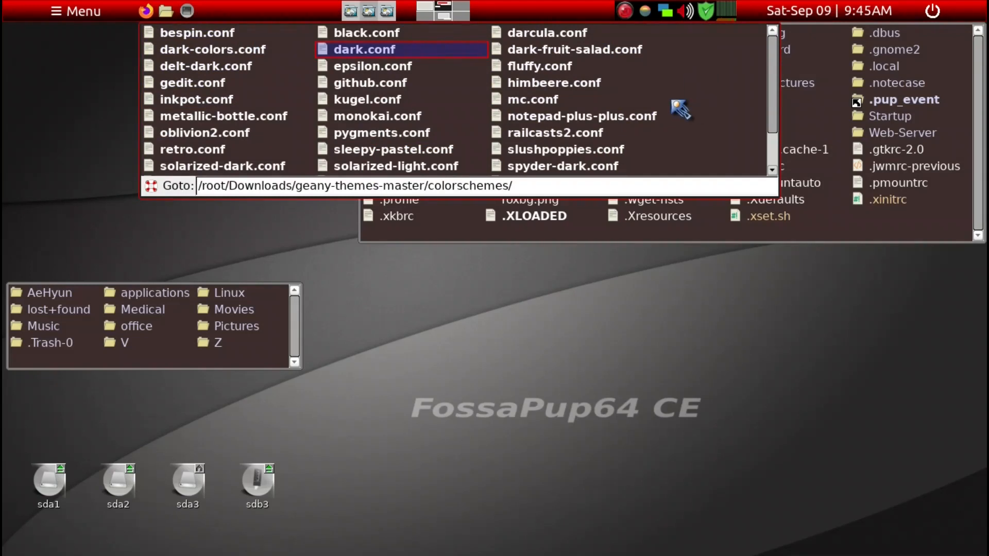
{"action": "key", "text": "super+Left"}
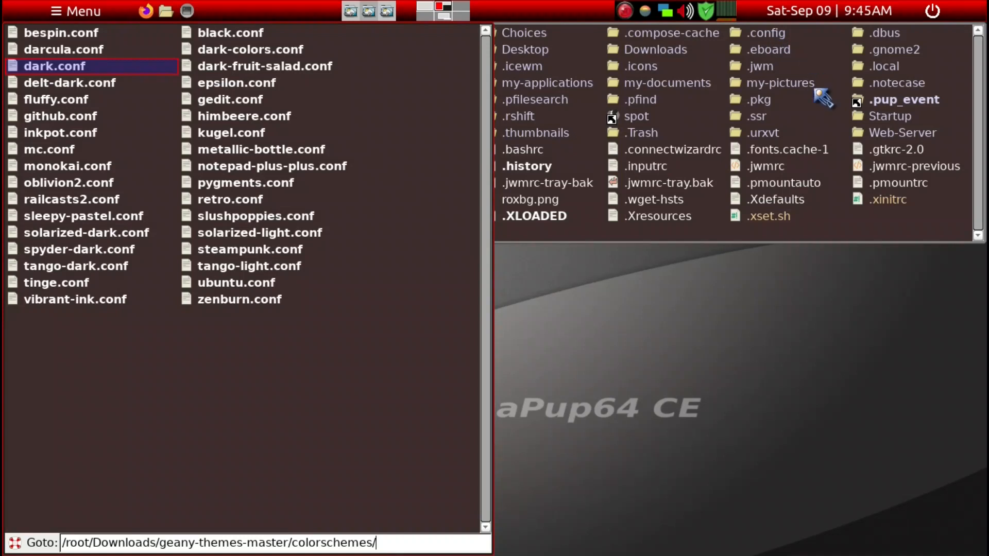
- Open the geany folder inside .config in the home folder window
{"action": "left_click", "coordinate": [865, 233]}
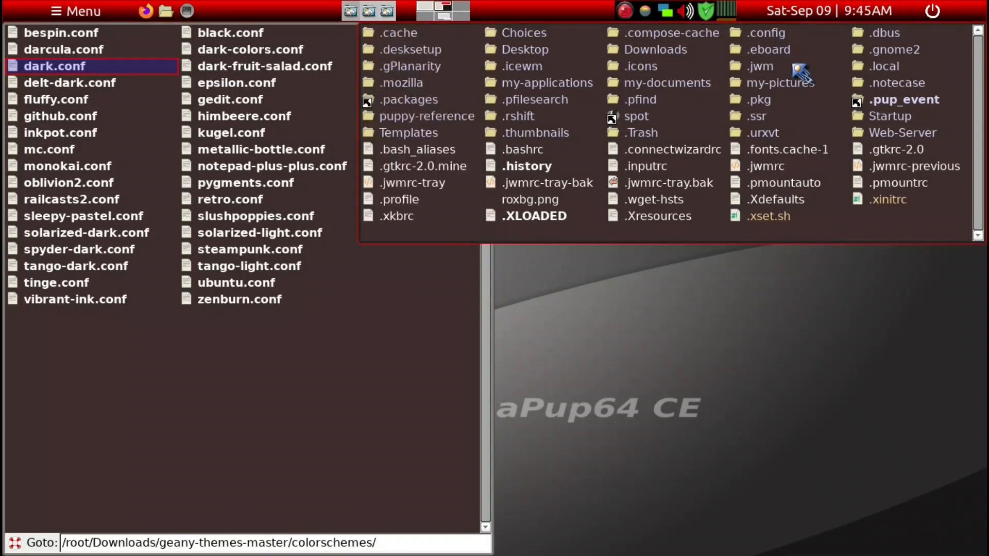
{"action": "left_click", "coordinate": [779, 35]}
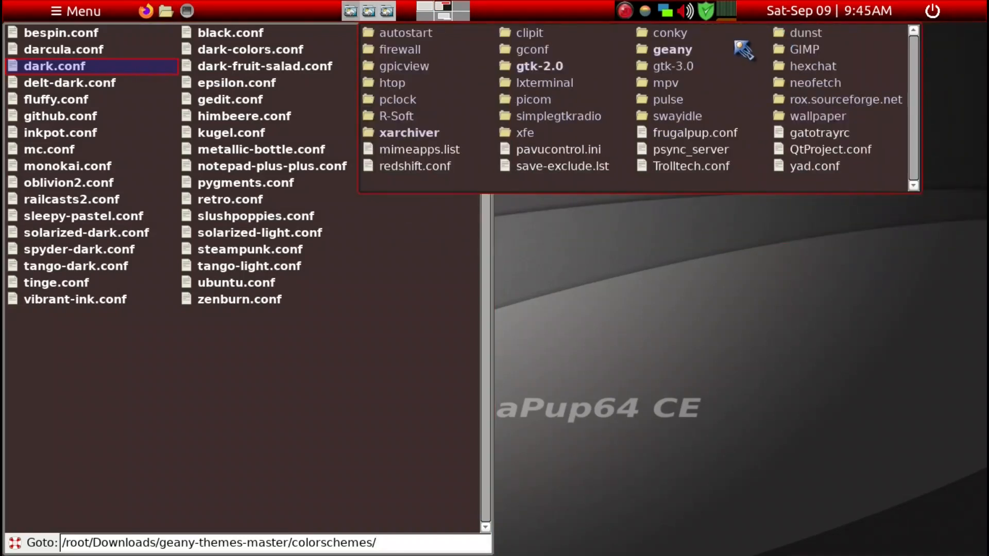
{"action": "left_click", "coordinate": [670, 54]}
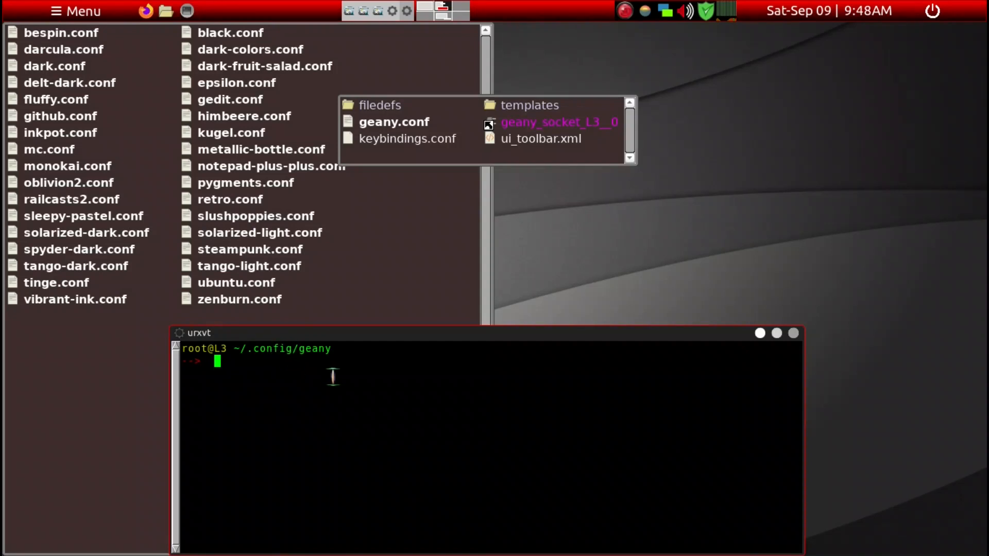
- Create a colorschemes directory in ~/.config/geany from the terminal, and tile the geany folder window beside the downloaded color schemes
{"action": "type", "text": "kdir colorschemes"}
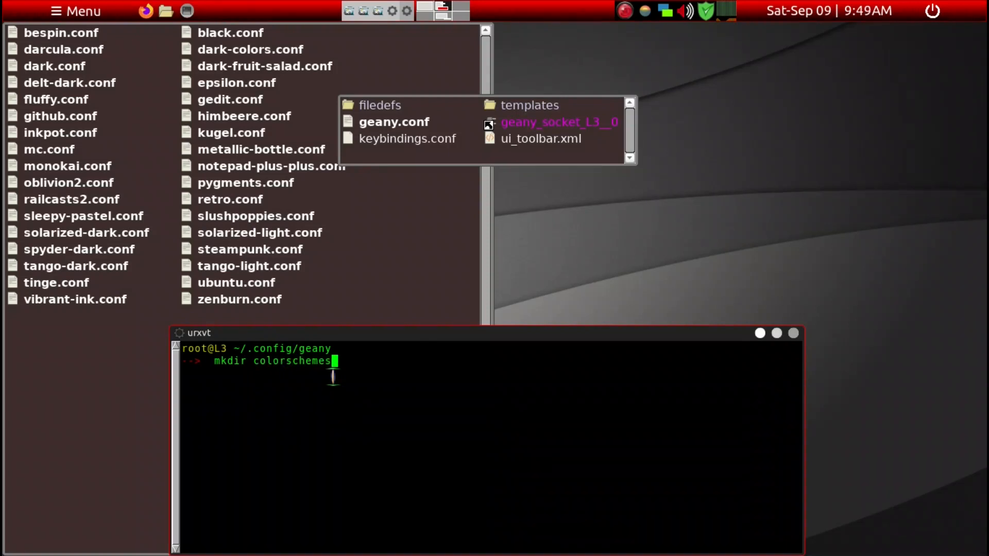
{"action": "key", "text": "Return"}
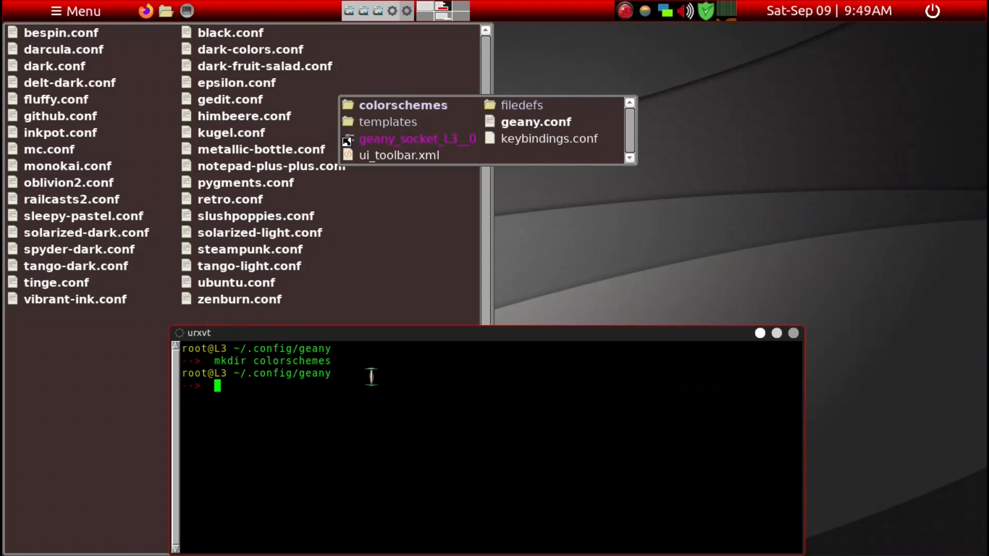
{"action": "type", "text": "x"}
{"action": "key", "text": "Return"}
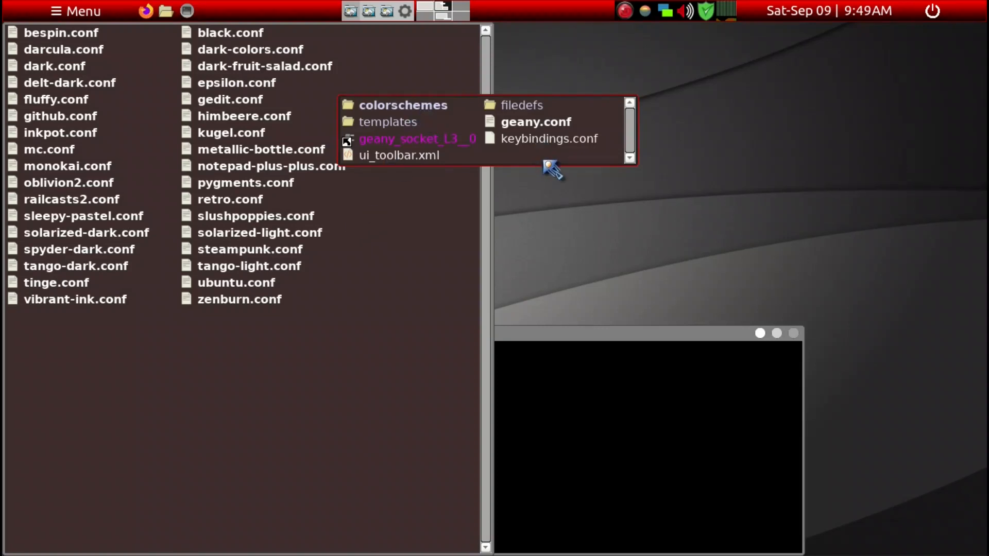
{"action": "key", "text": "super+Right"}
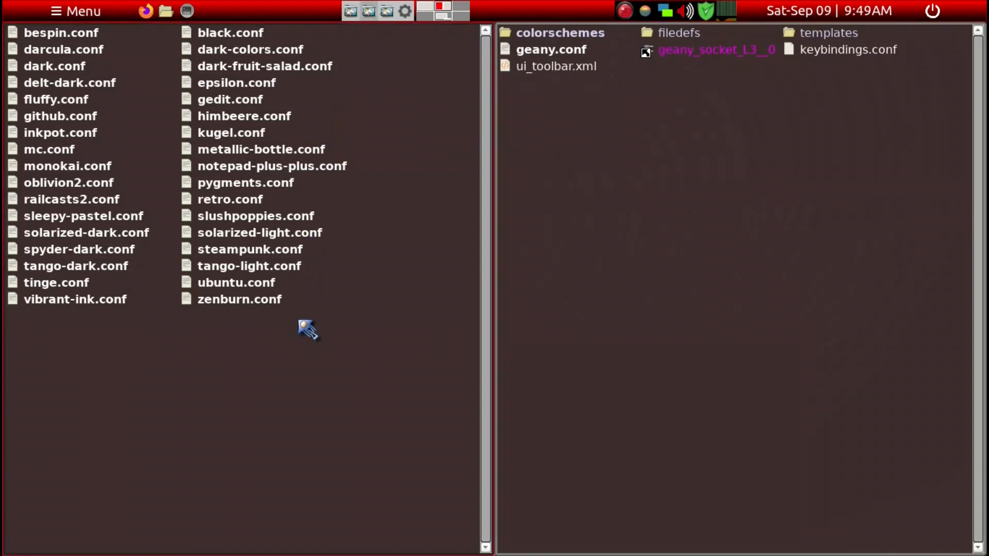
- Copy all the downloaded color scheme .conf files into the colorschemes folder inside the geany config folder
{"action": "key", "text": "ctrl+a"}
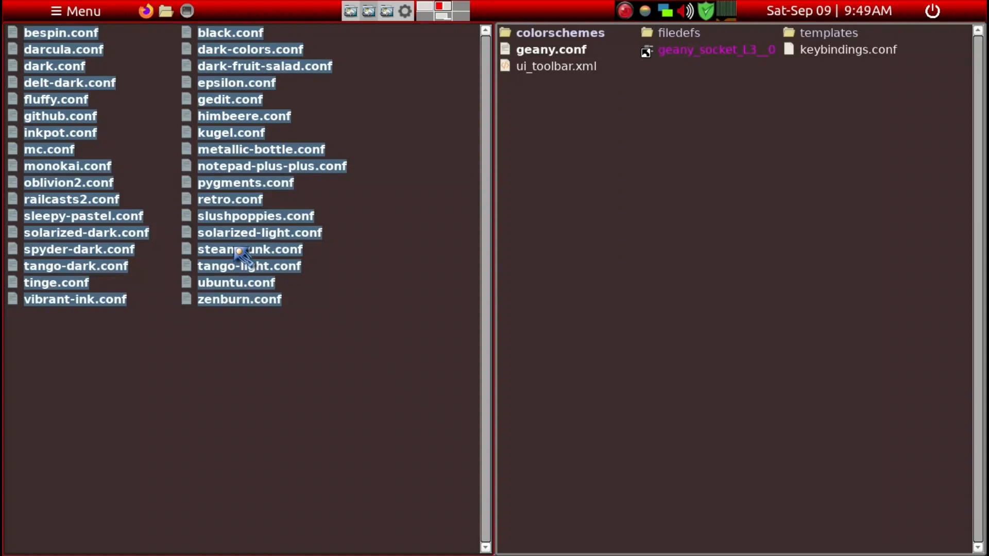
{"action": "left_click_drag", "start_coordinate": [239, 250], "coordinate": [543, 41]}
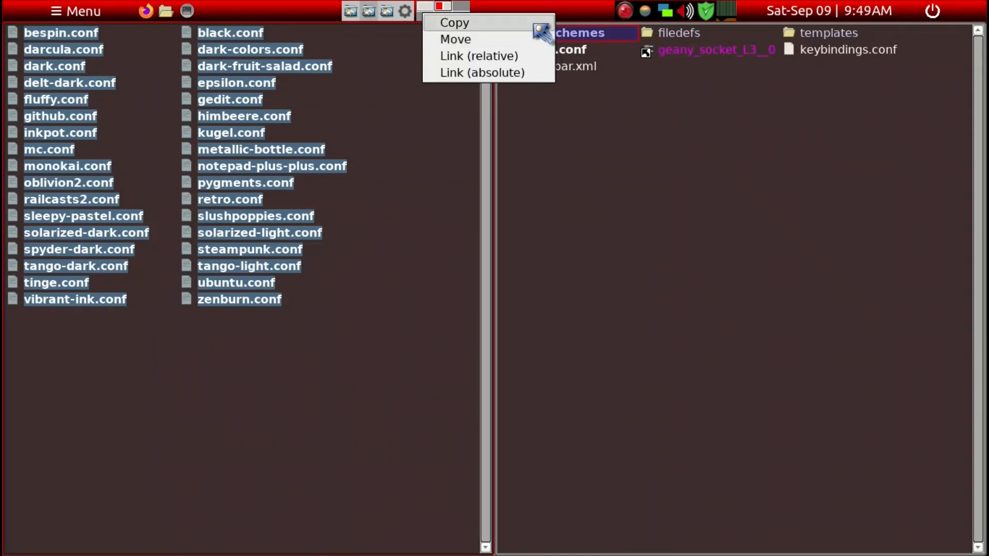
{"action": "left_click", "coordinate": [454, 22]}
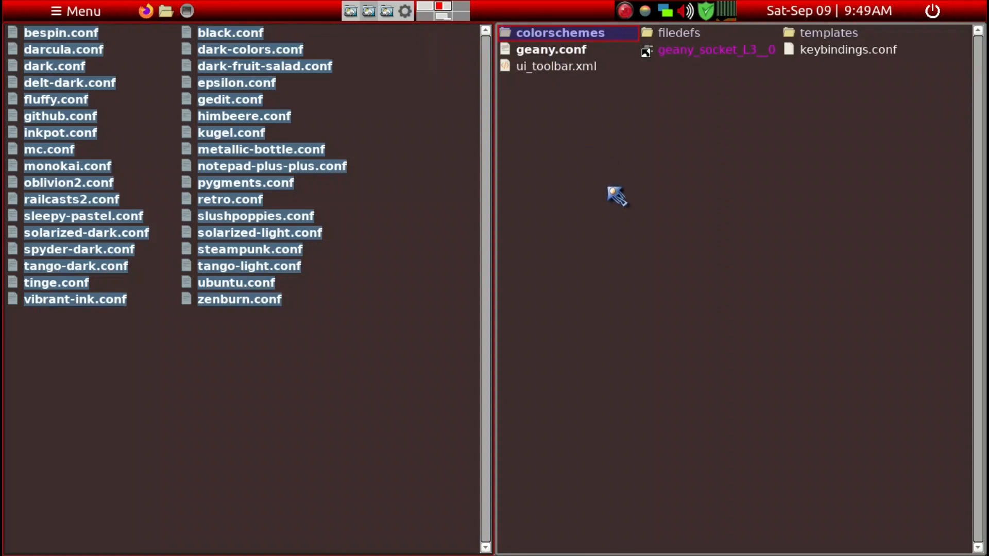
{"action": "left_click", "coordinate": [412, 265]}
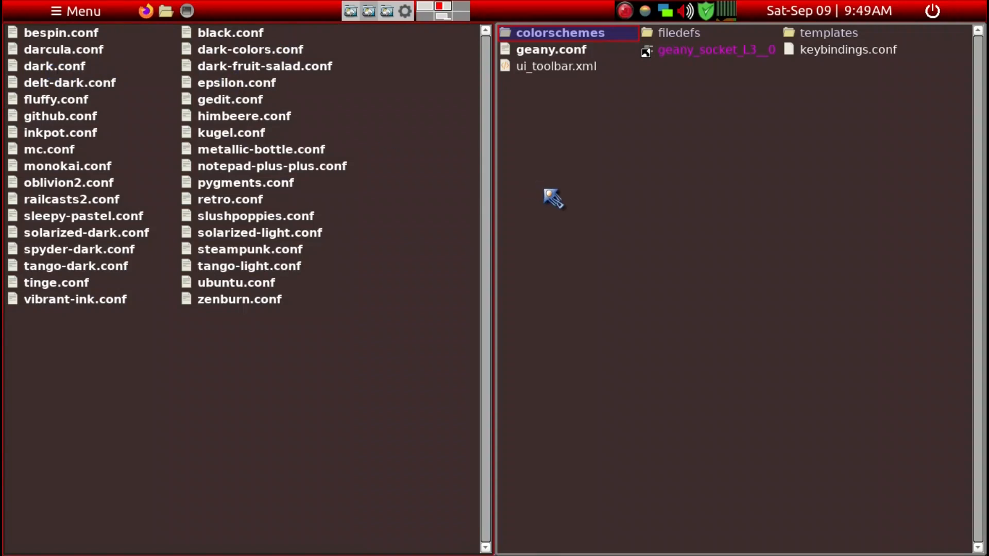
- Close both folder windows and the terminal, and return to the workspace with utube.txt open in Geany
{"action": "left_click", "coordinate": [647, 245]}
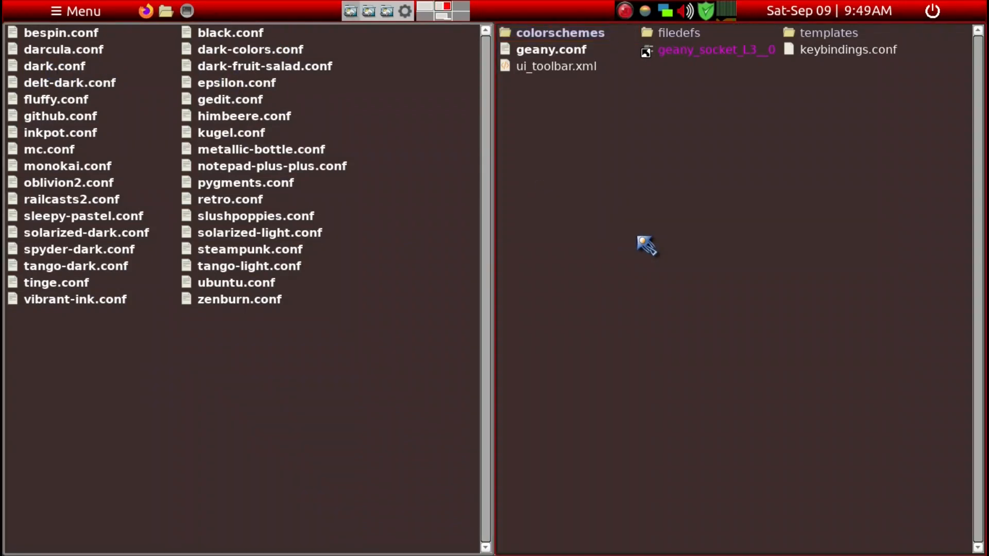
{"action": "key", "text": "ctrl+q"}
{"action": "key", "text": "alt+F4"}
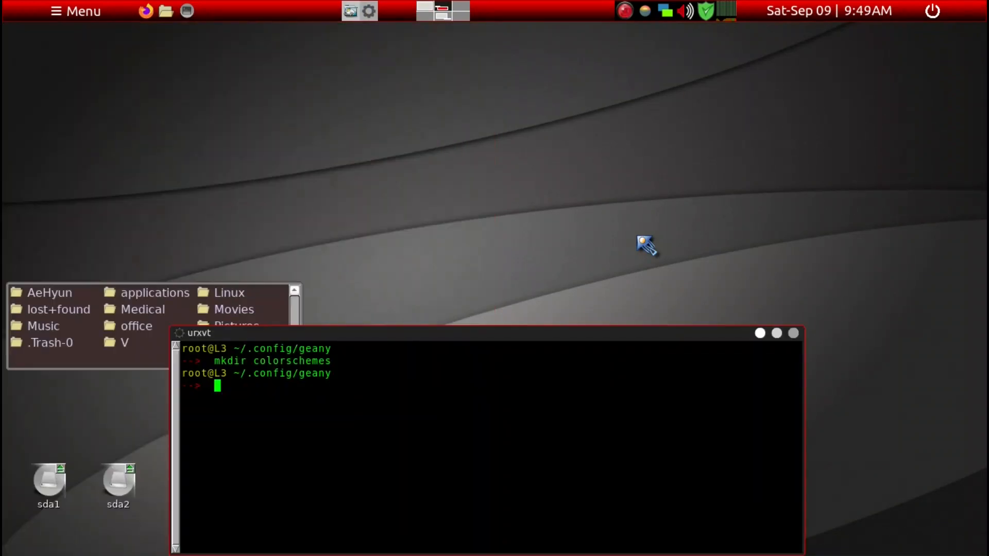
{"action": "key", "text": "alt+F4"}
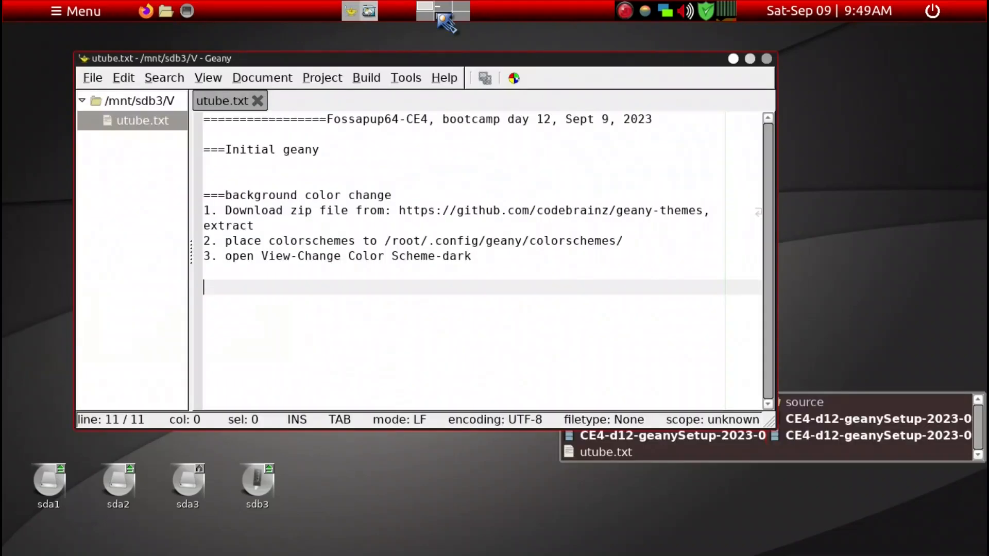
{"action": "left_click", "coordinate": [443, 17]}
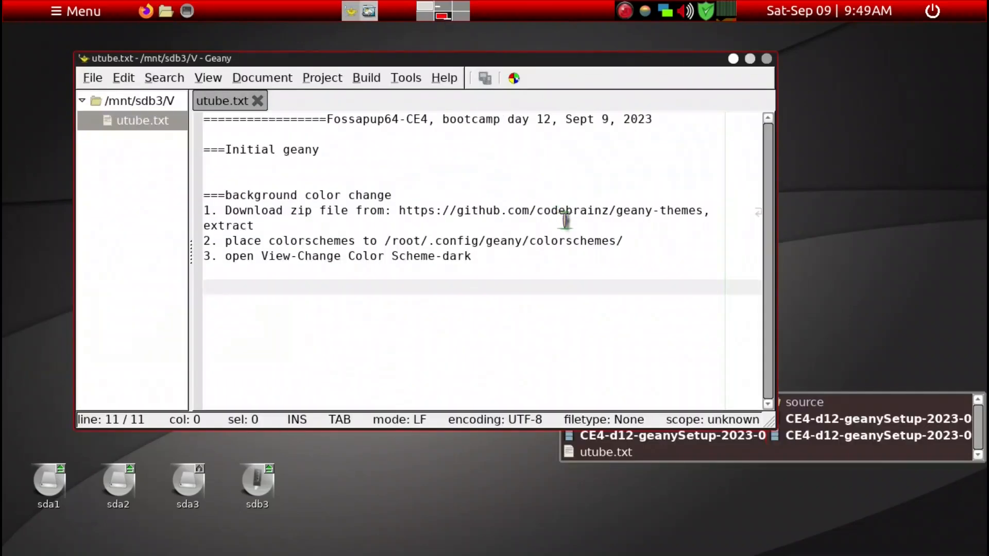
- Change the editor's color scheme to Dark and close the Color Schemes dialog
{"action": "left_click", "coordinate": [208, 78]}
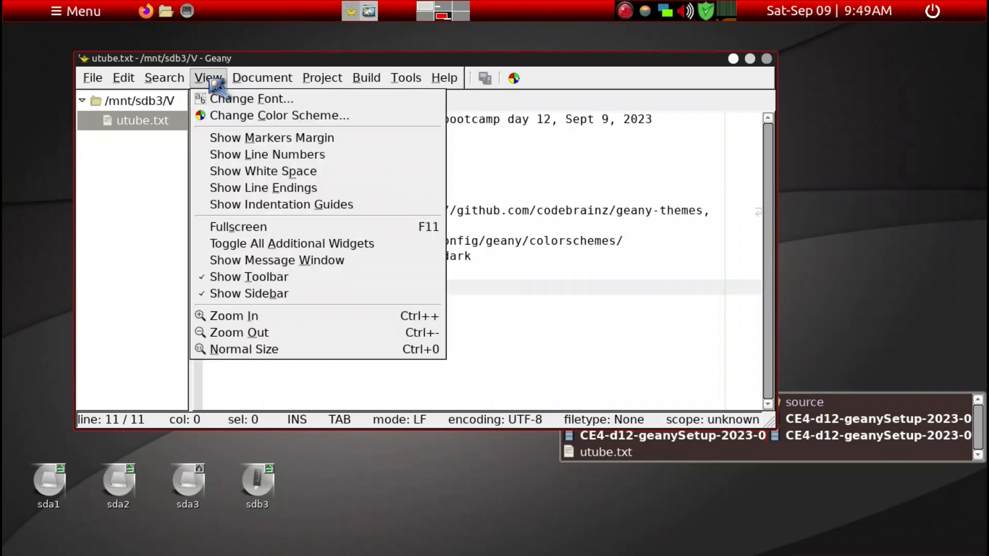
{"action": "left_click", "coordinate": [246, 126]}
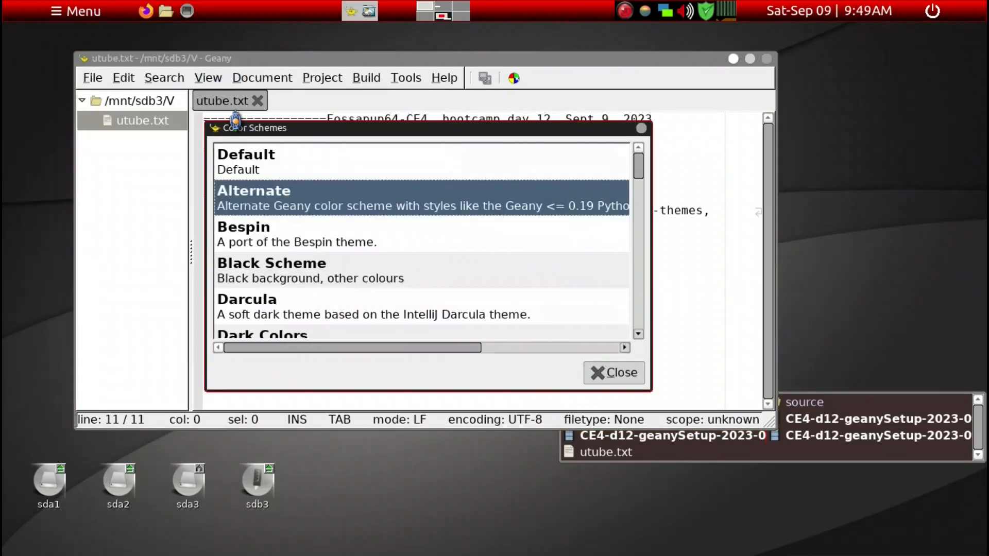
{"action": "scroll", "coordinate": [332, 263], "scroll_direction": "down", "scroll_amount": 2}
{"action": "scroll", "coordinate": [329, 273], "scroll_direction": "down", "scroll_amount": 2}
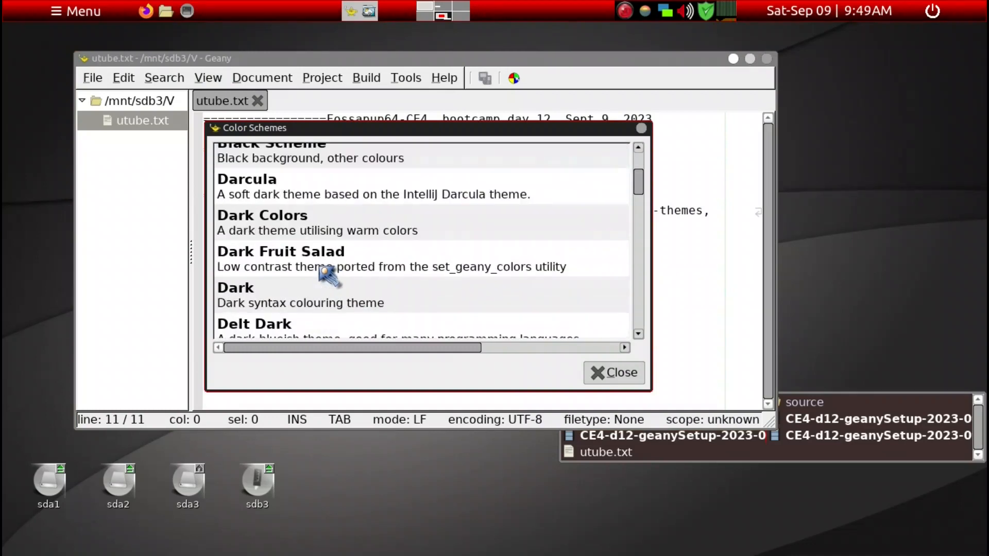
{"action": "left_click", "coordinate": [309, 294]}
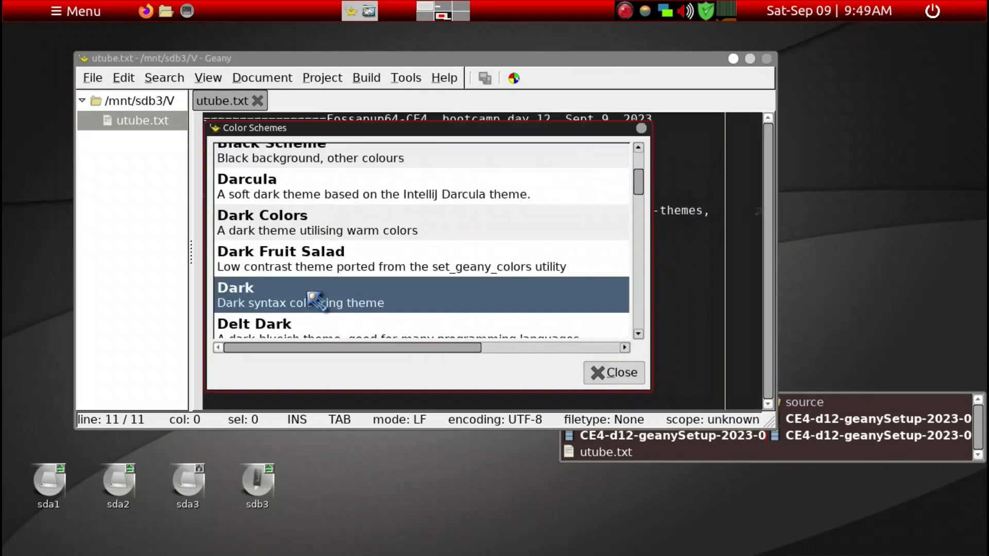
{"action": "left_click", "coordinate": [639, 374]}
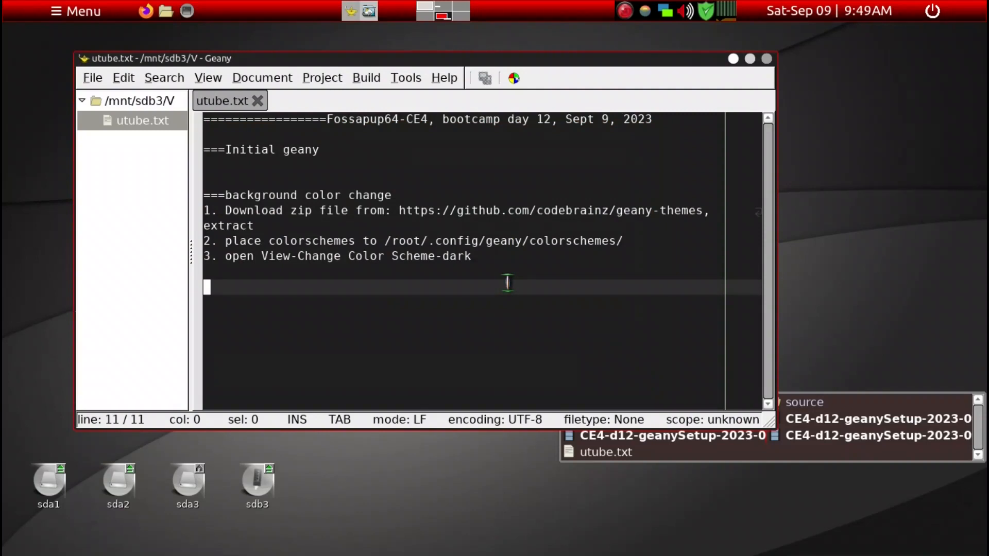